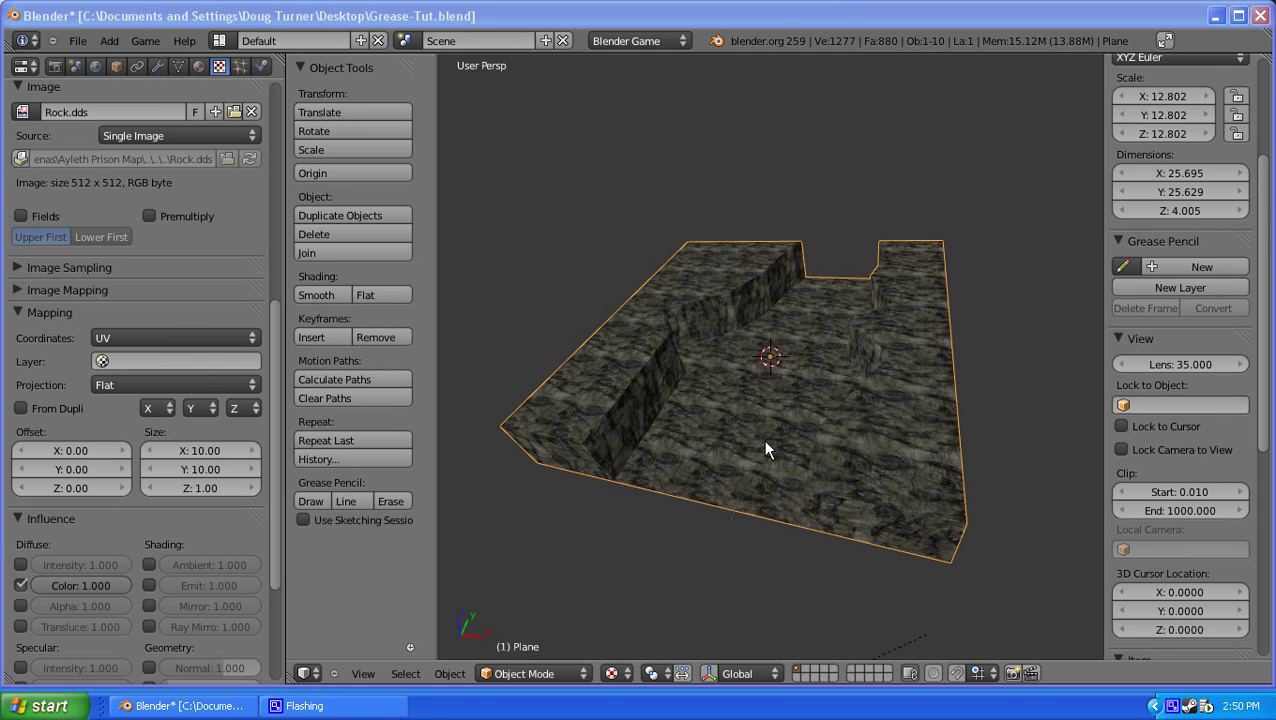
Orbit around the textured rock mesh, then switch the view to wireframe
{"action": "middle_click_drag", "start_coordinate": [764, 443], "coordinate": [795, 465]}
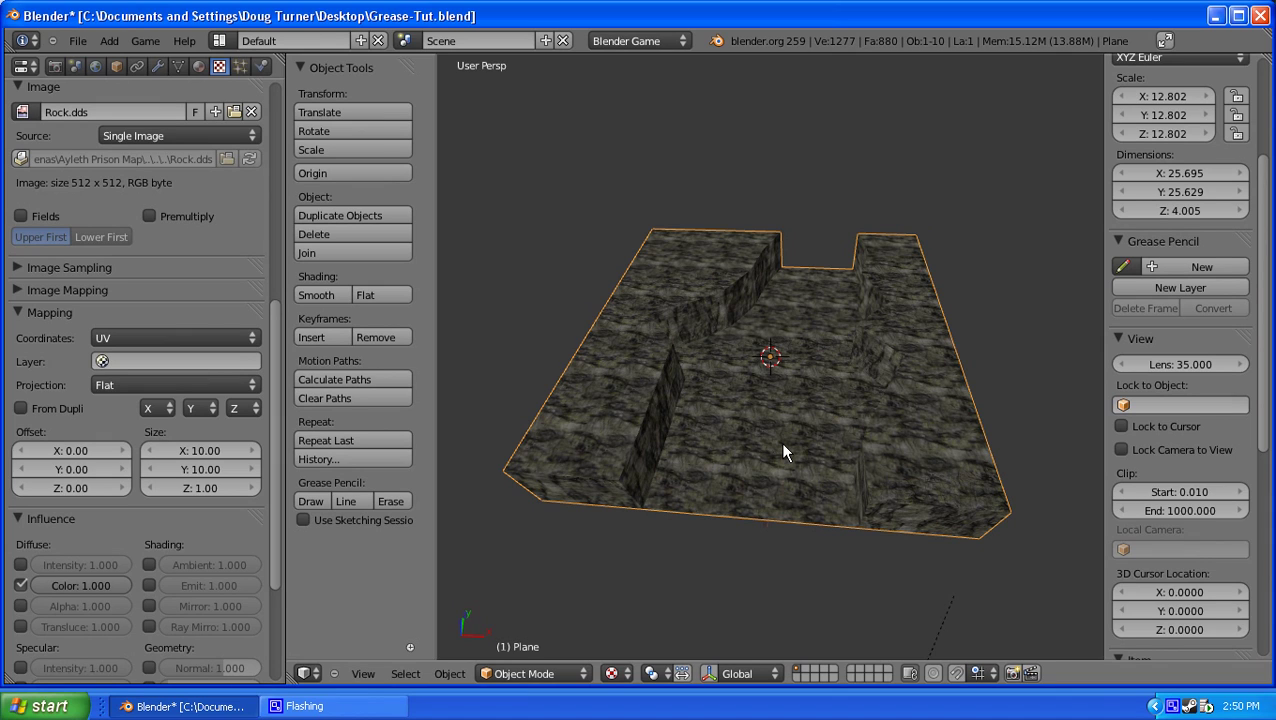
{"action": "key", "text": "z"}
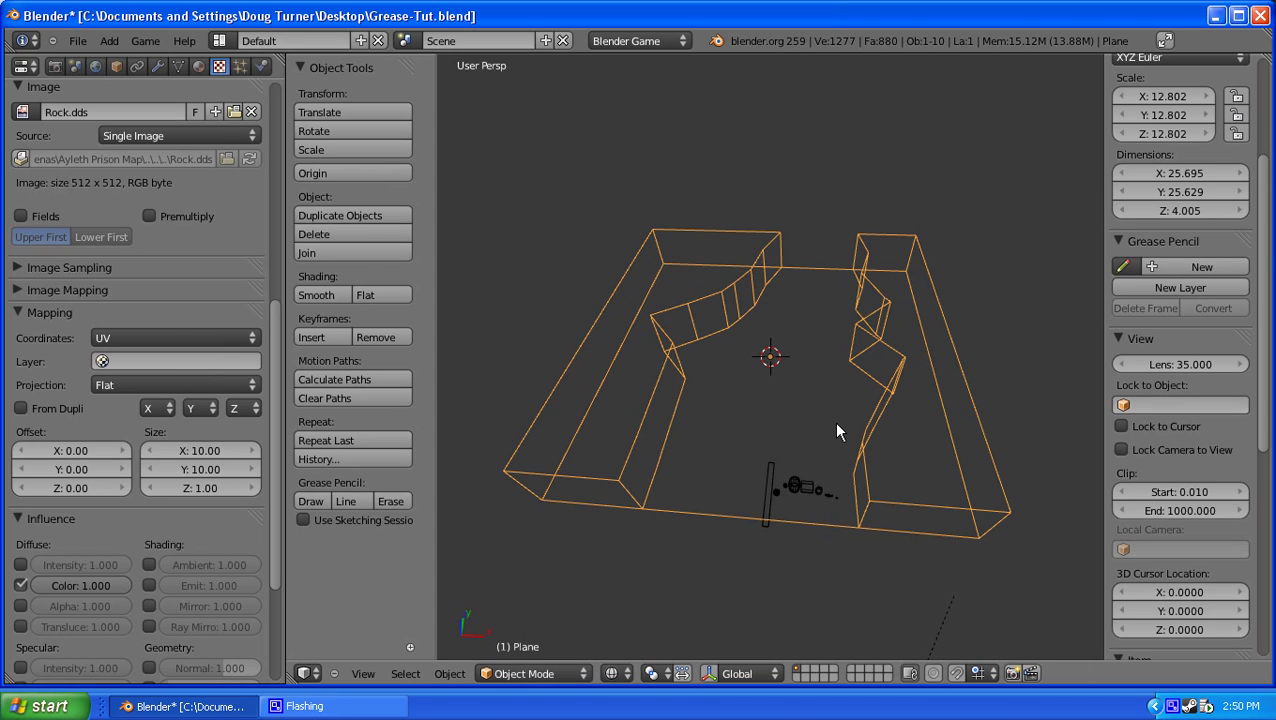
Briefly enter Edit Mode to inspect the mesh edges, then return to Object Mode
{"action": "key", "text": "Tab"}
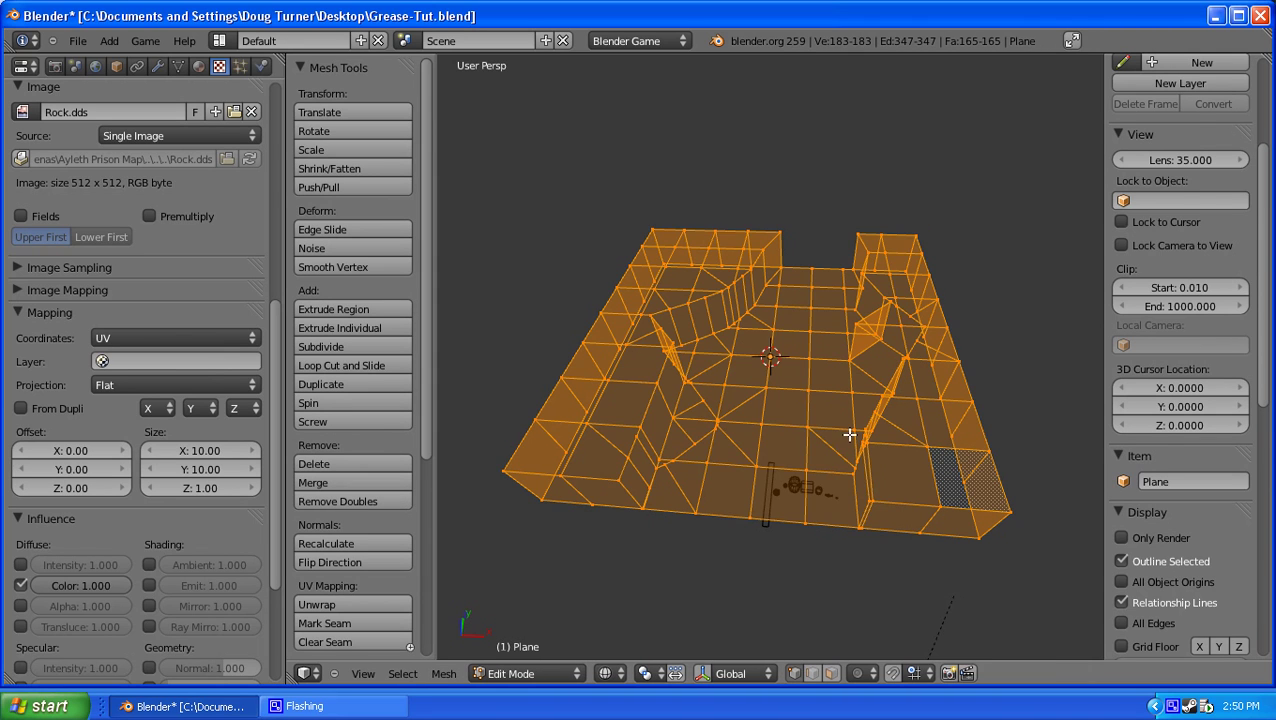
{"action": "middle_click_drag", "start_coordinate": [834, 433], "coordinate": [807, 392]}
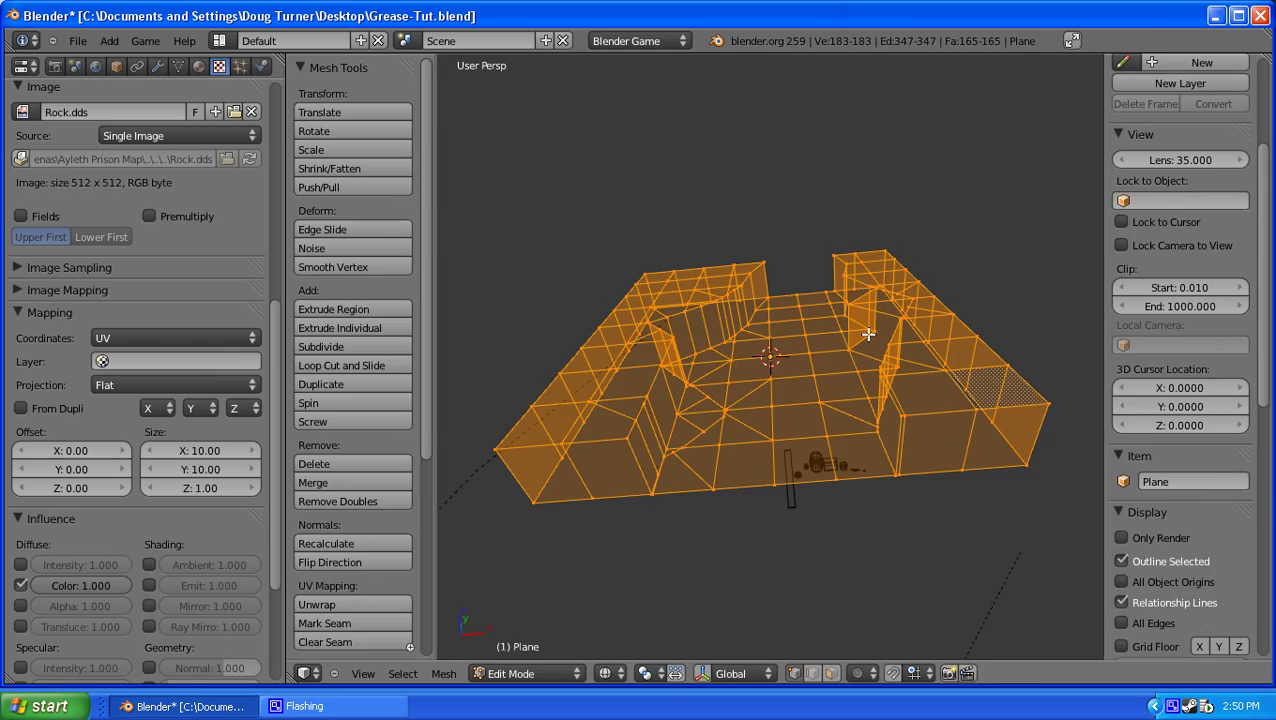
{"action": "key", "text": "Tab"}
Switch to solid, then textured shading, orbiting down among the props between the walls
{"action": "key", "text": "z"}
{"action": "middle_click_drag", "start_coordinate": [831, 300], "coordinate": [826, 432]}
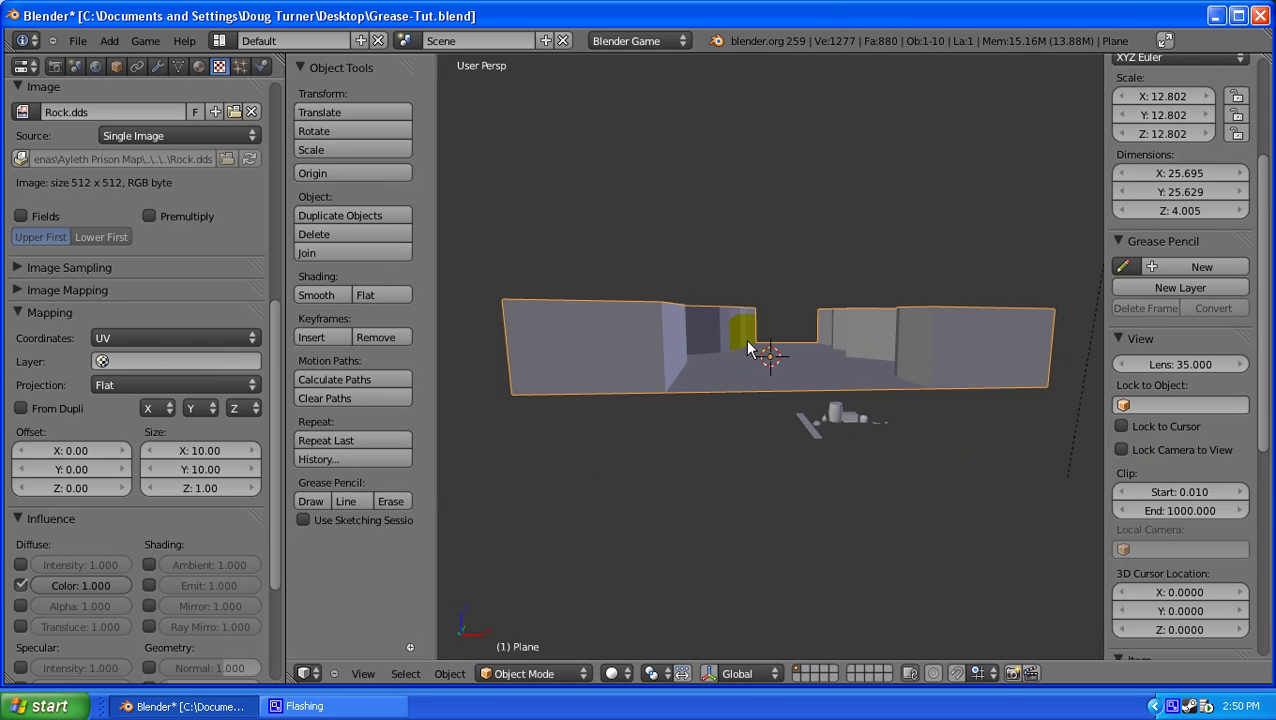
{"action": "scroll", "coordinate": [829, 430], "scroll_direction": "up", "scroll_amount": 2}
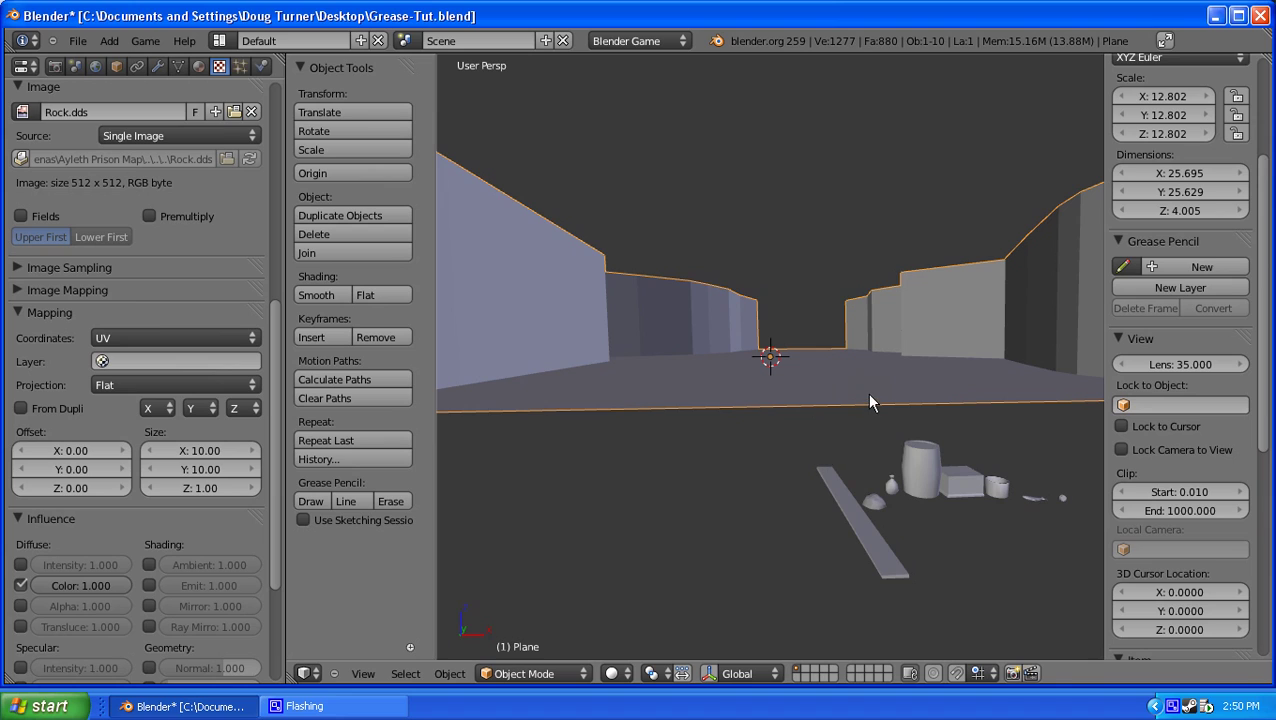
{"action": "middle_click_drag", "start_coordinate": [869, 402], "coordinate": [846, 398]}
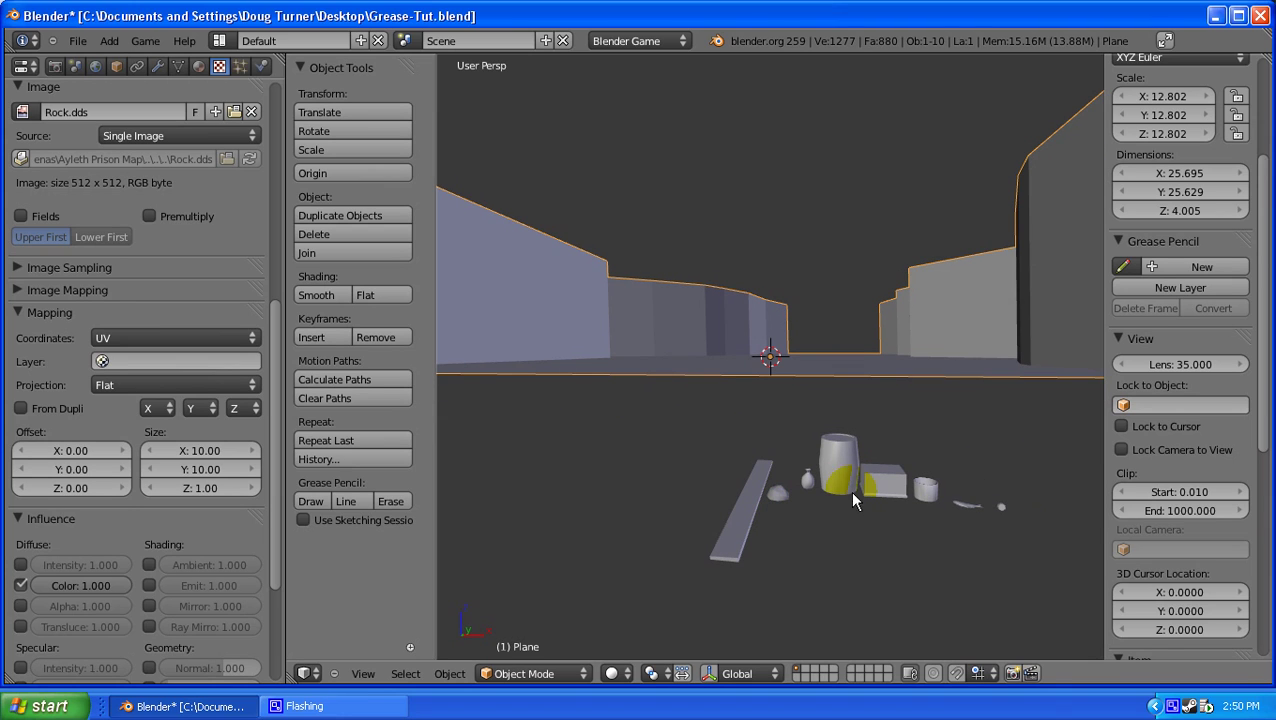
{"action": "key", "text": "alt+z"}
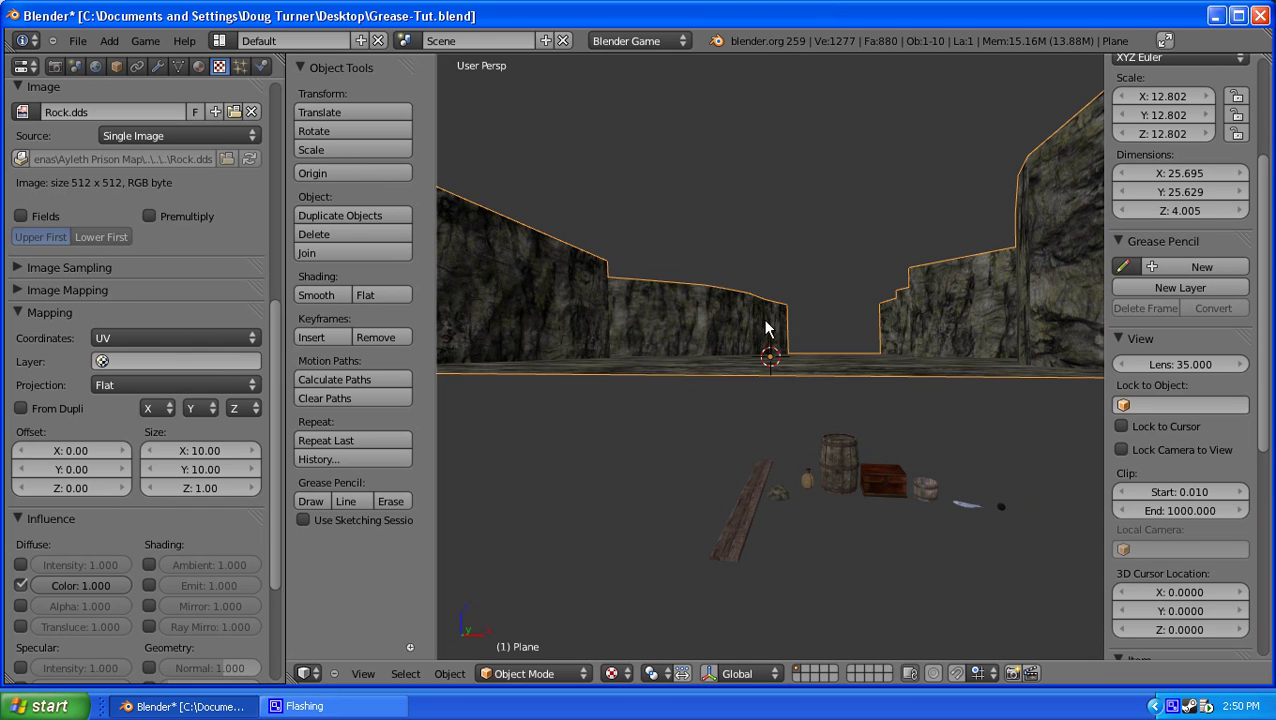
{"action": "middle_click_drag", "start_coordinate": [805, 272], "coordinate": [805, 318]}
{"action": "scroll", "coordinate": [790, 380], "scroll_direction": "down", "scroll_amount": 5}
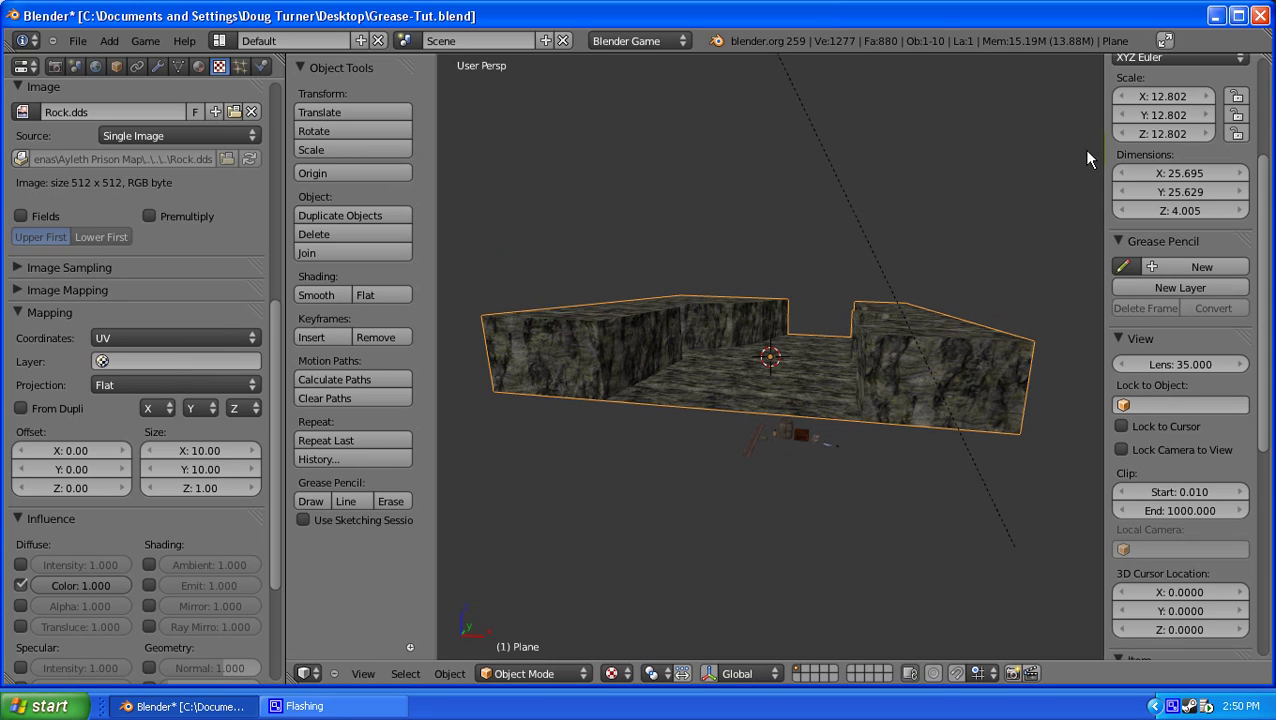
In Object properties, change the object name field from 'Plane' to 'canyon'
{"action": "left_click", "coordinate": [117, 65]}
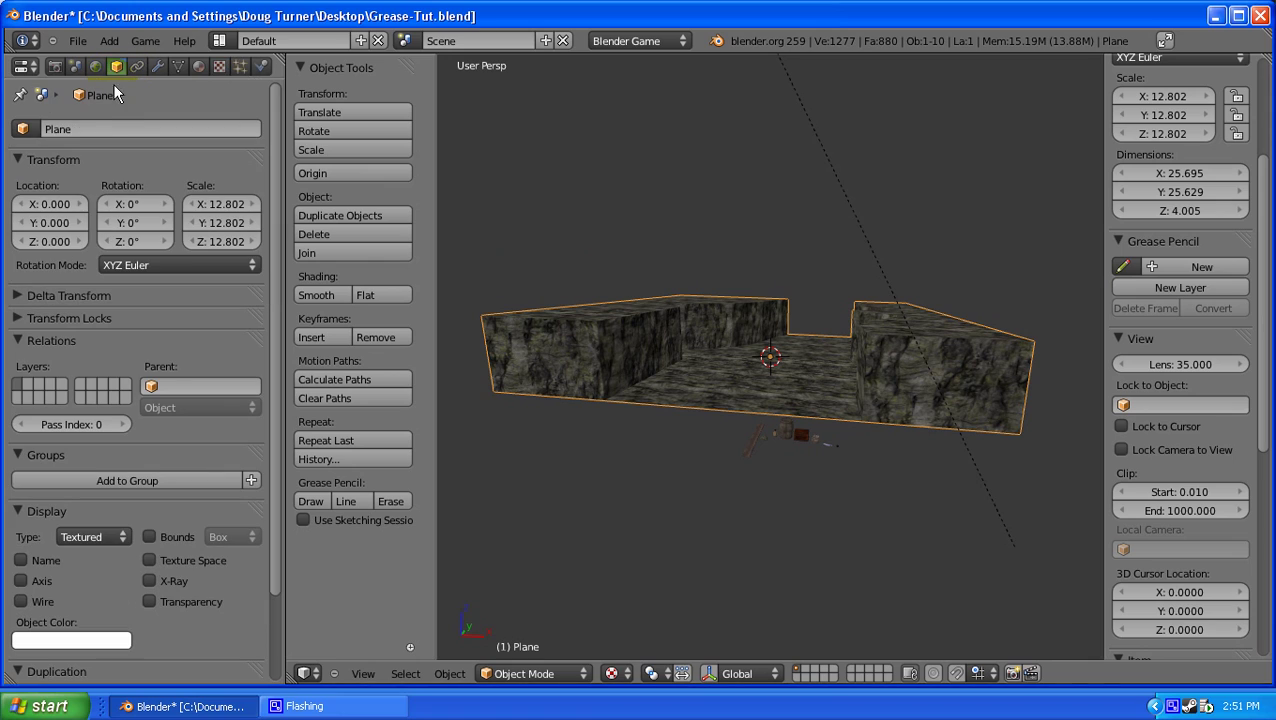
{"action": "left_click", "coordinate": [87, 126]}
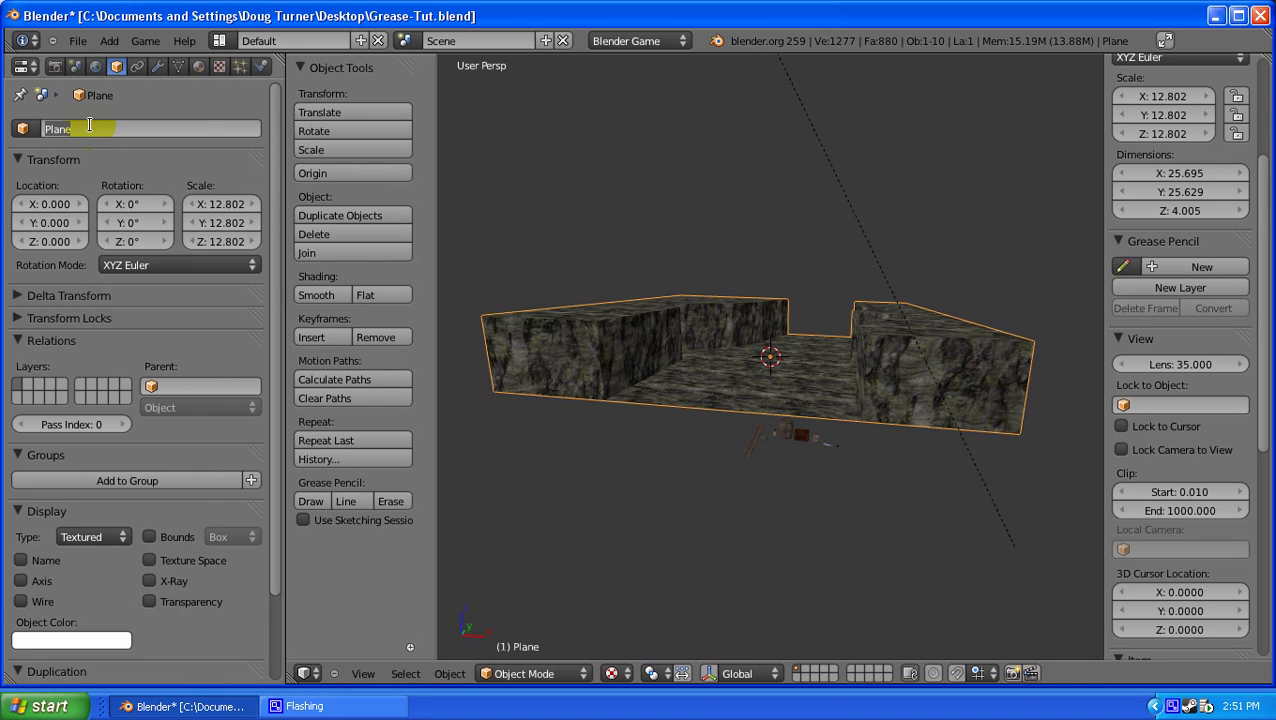
{"action": "type", "text": "canyon"}
{"action": "key", "text": "Return"}
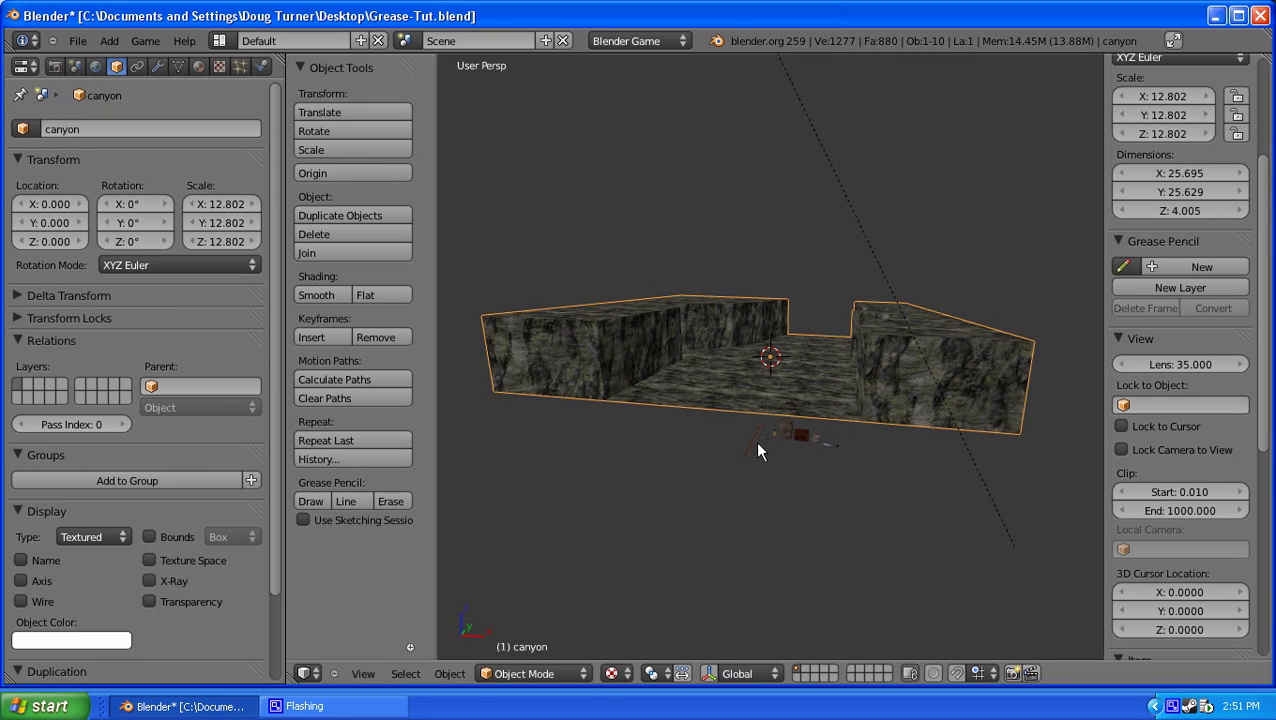
In front orthographic wireframe view, box-select the plank, barrel and other small props
{"action": "right_click", "coordinate": [756, 442]}
{"action": "key", "text": "z"}
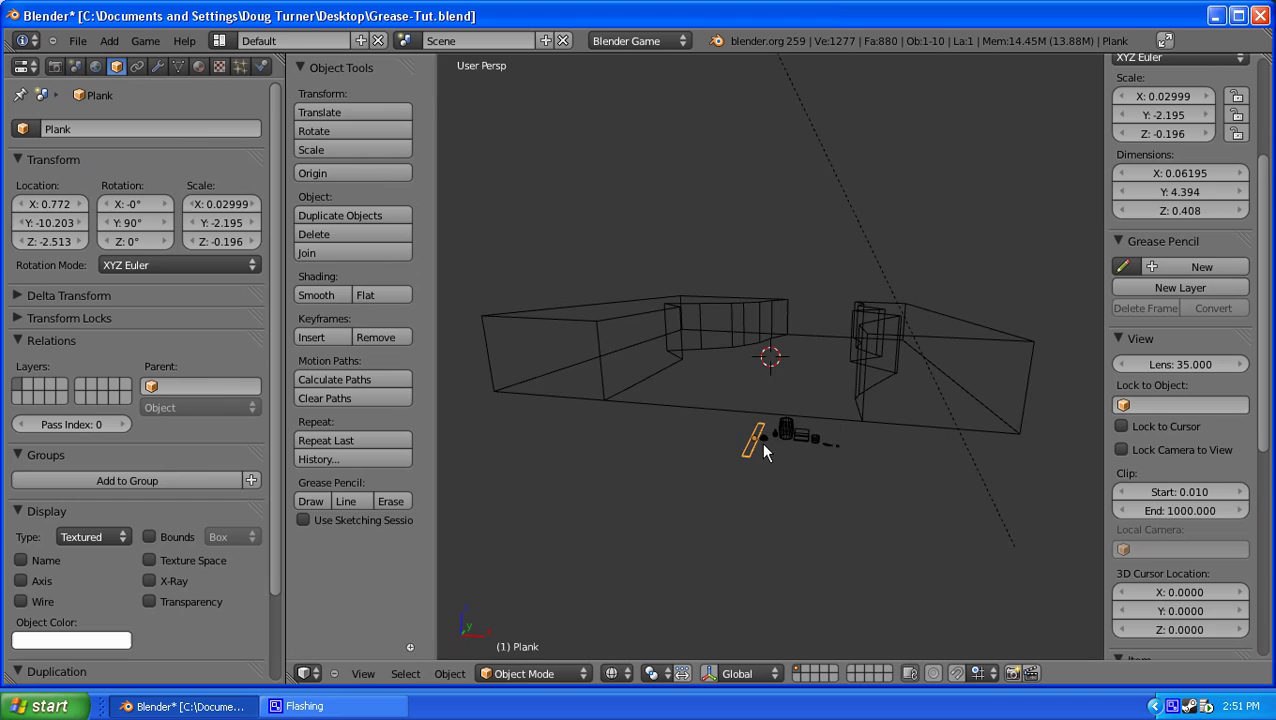
{"action": "key", "text": "KP_1"}
{"action": "key", "text": "KP_5"}
{"action": "scroll", "coordinate": [782, 415], "scroll_direction": "up", "scroll_amount": 3}
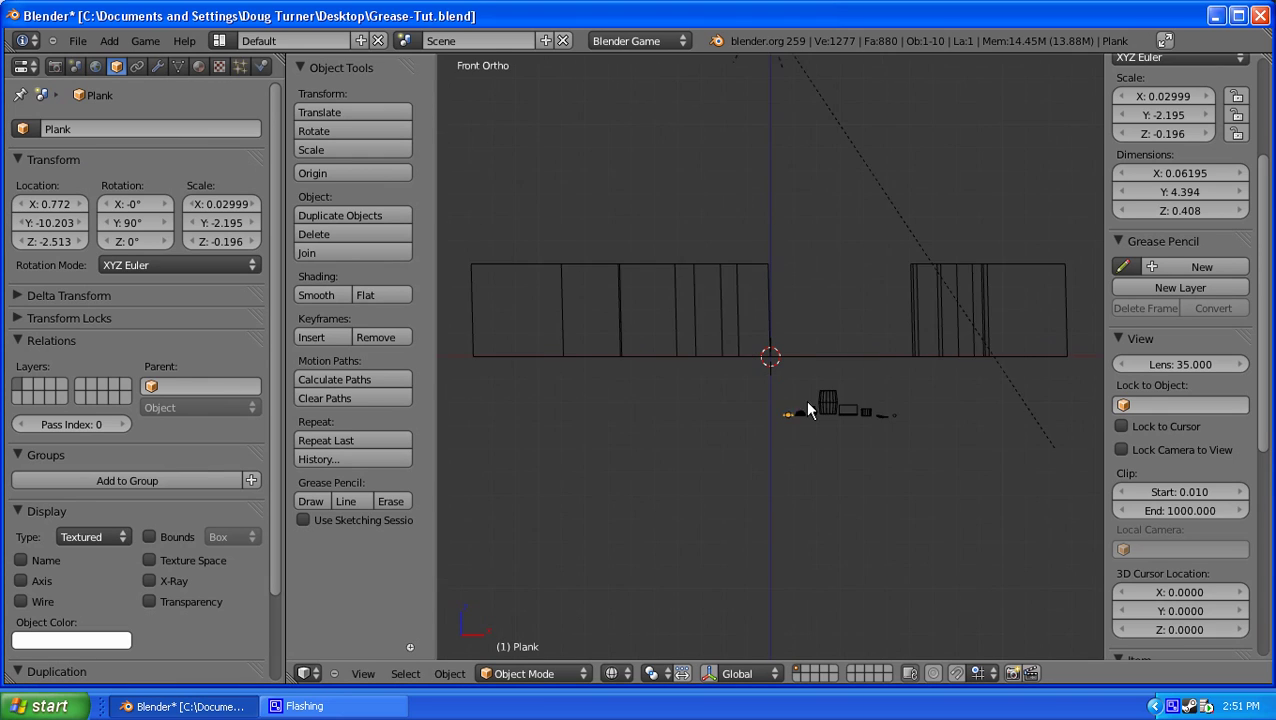
{"action": "key", "text": "shift+b"}
{"action": "left_click_drag", "start_coordinate": [767, 405], "coordinate": [982, 466]}
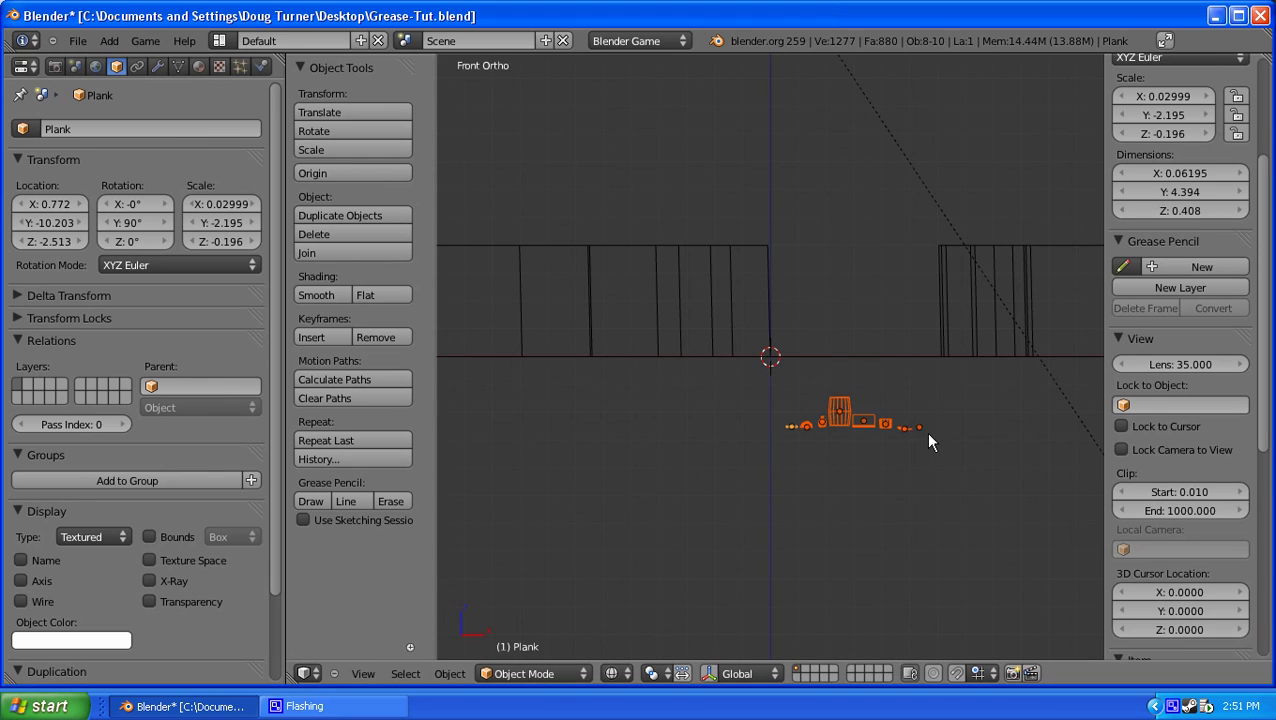
Group the selected props as 'canyon', then check the barrel's group membership
{"action": "key", "text": "ctrl+g"}
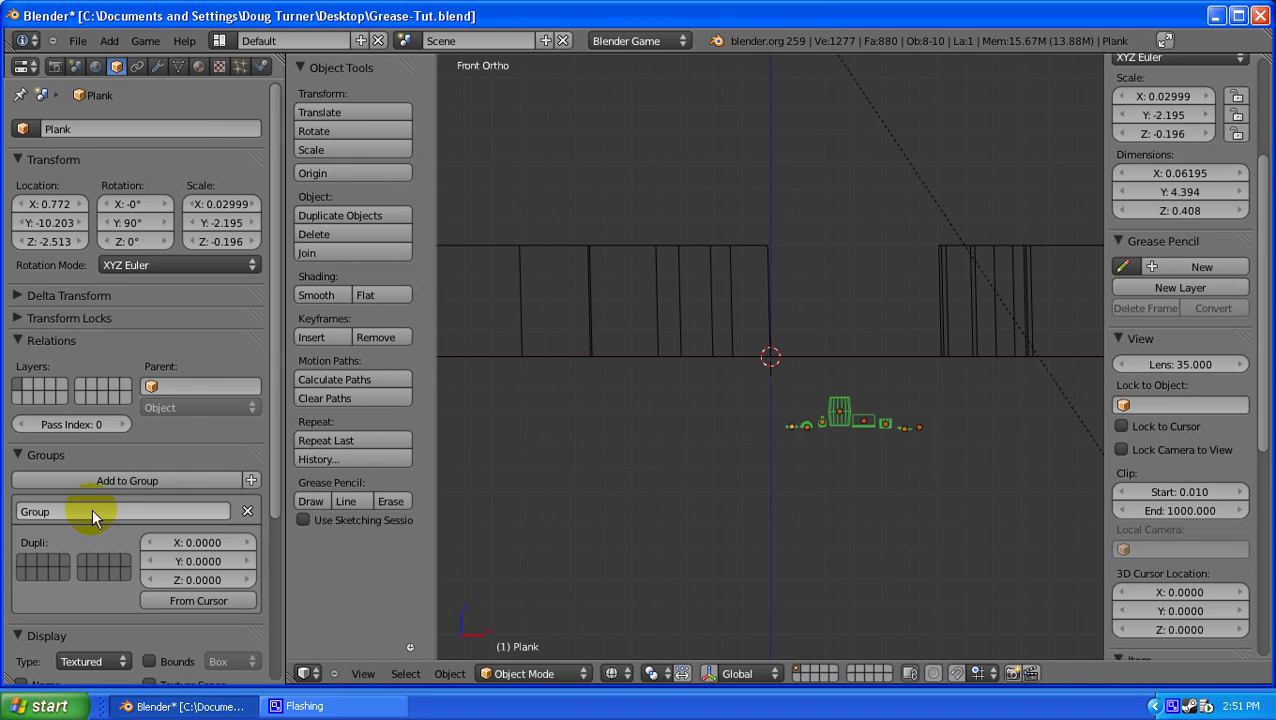
{"action": "left_click", "coordinate": [86, 509]}
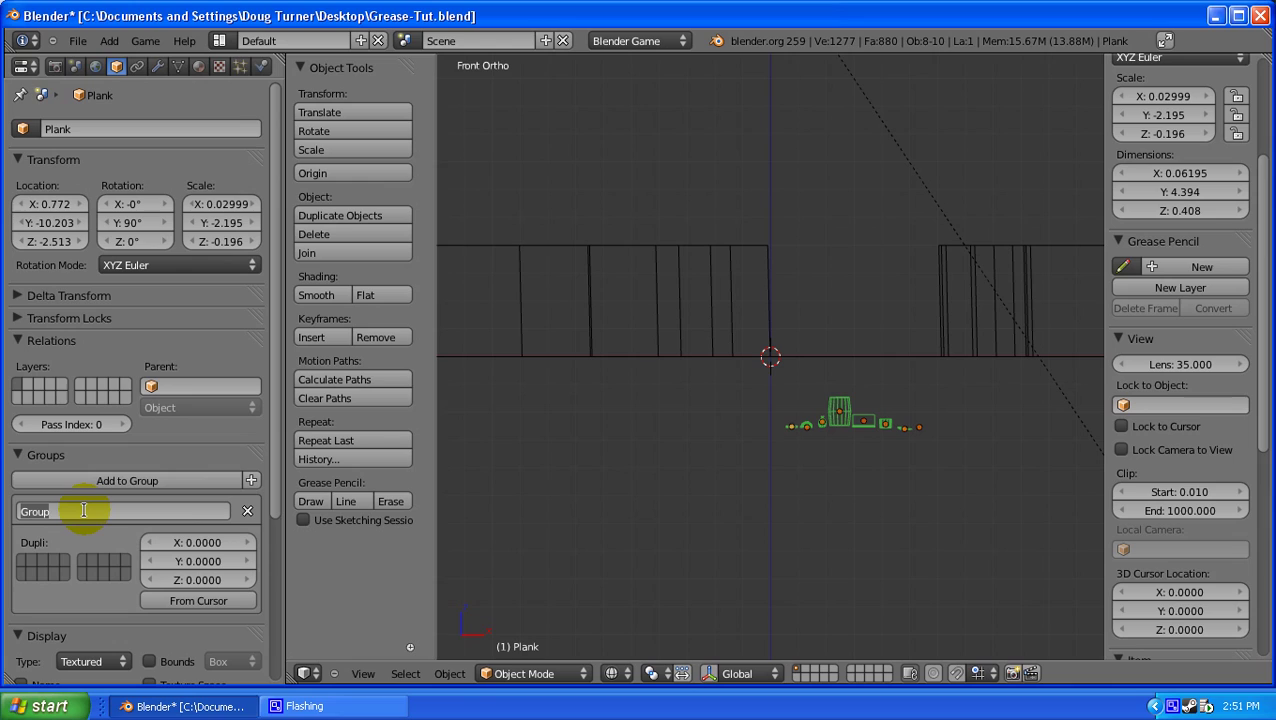
{"action": "type", "text": "c"}
{"action": "type", "text": "anyon"}
{"action": "key", "text": "Return"}
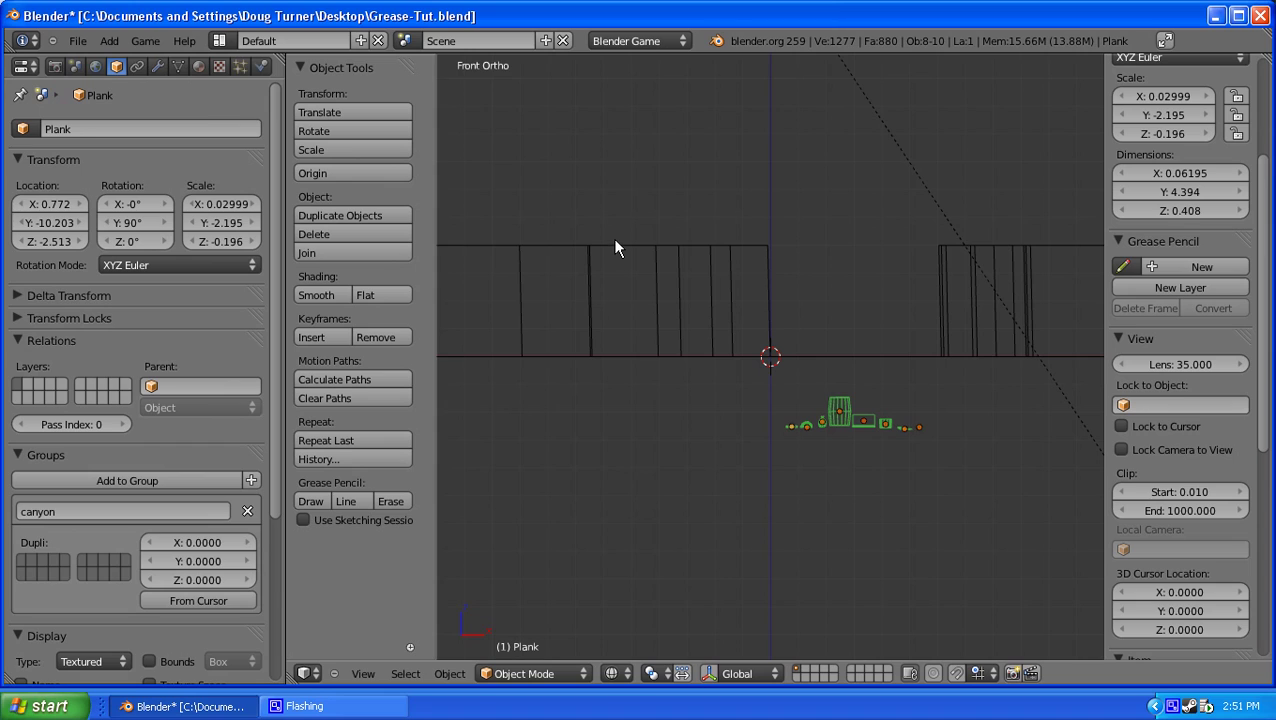
{"action": "right_click", "coordinate": [615, 243]}
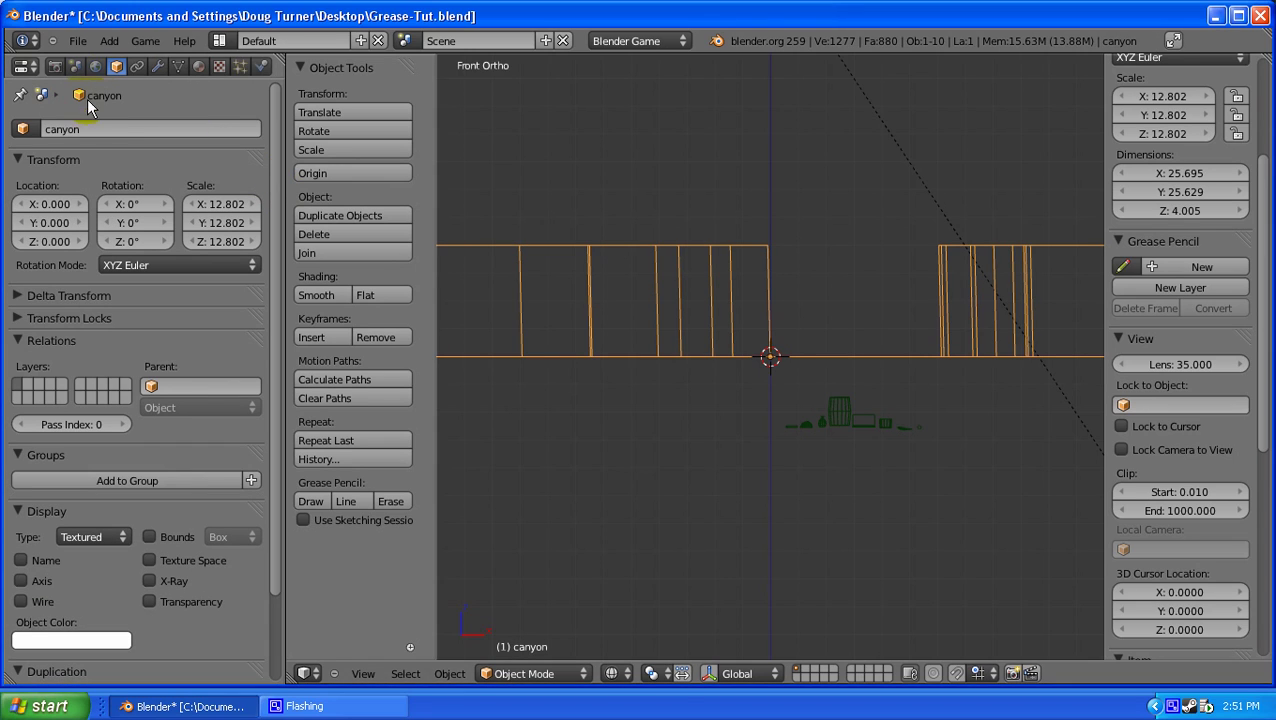
{"action": "right_click", "coordinate": [845, 418]}
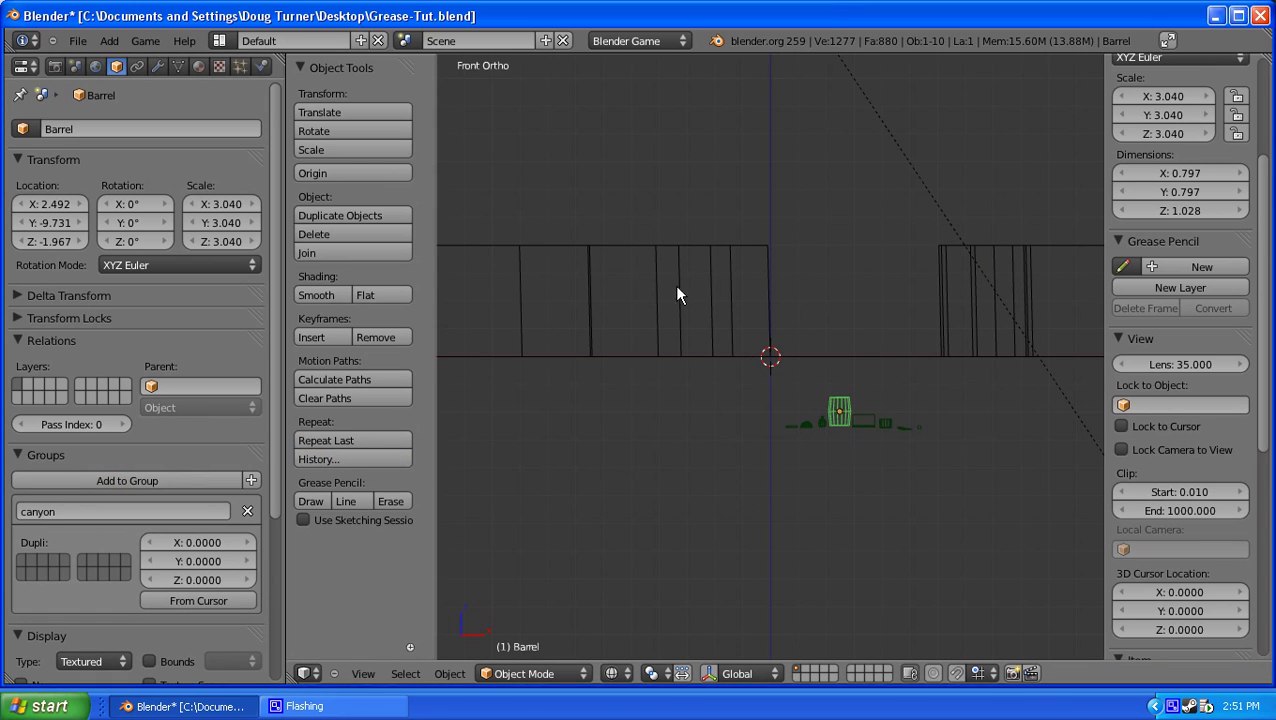
With canyon selected, add a new grease pencil layer set to Surface drawing
{"action": "right_click", "coordinate": [710, 245]}
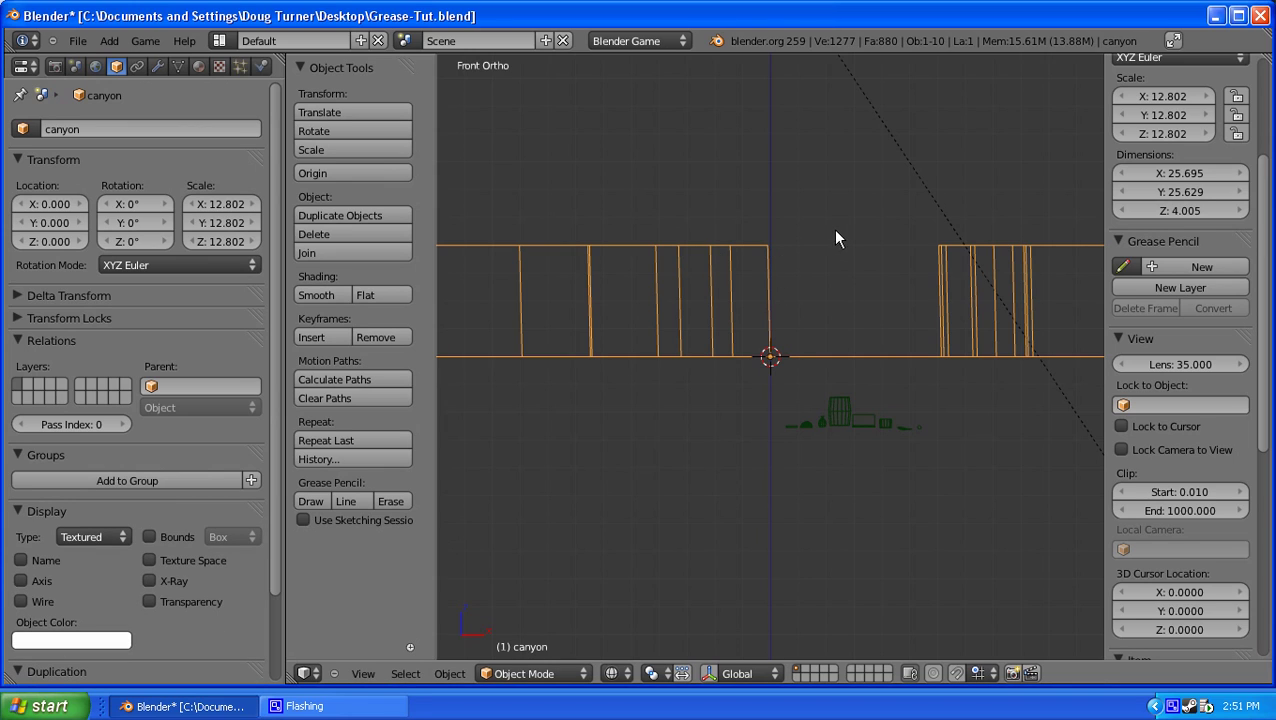
{"action": "left_click", "coordinate": [1176, 288]}
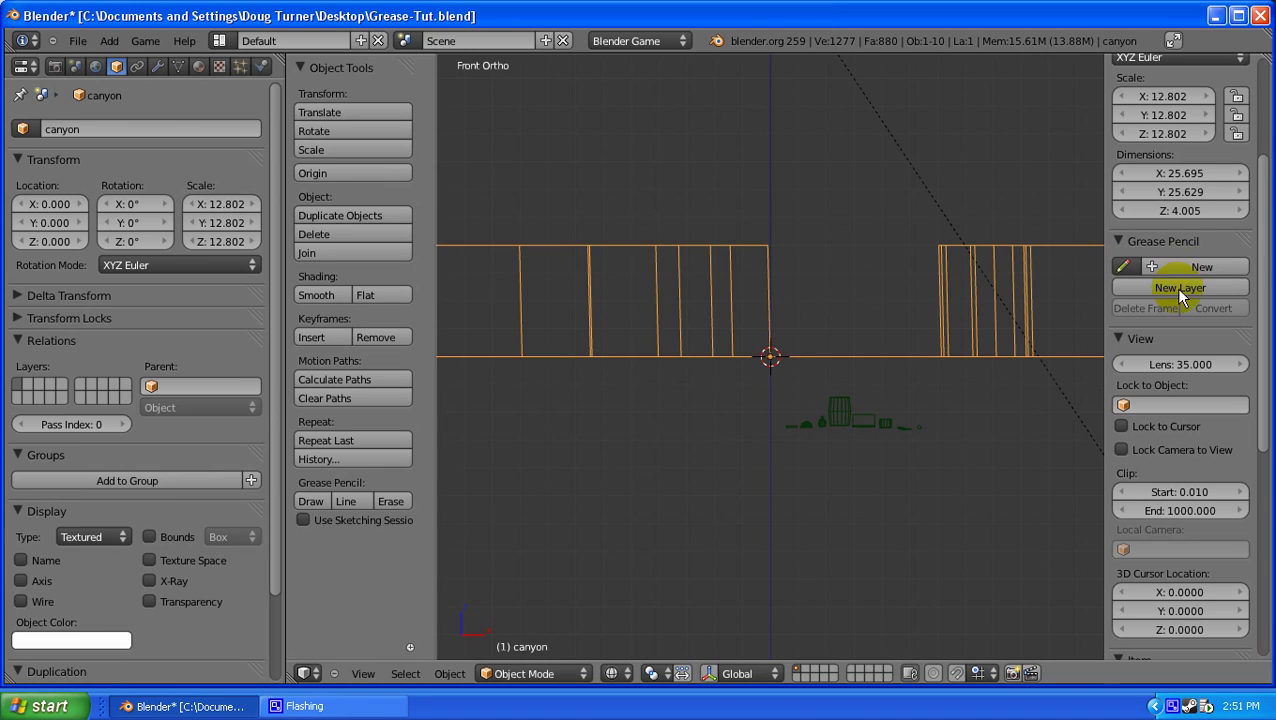
{"action": "left_click", "coordinate": [1172, 288]}
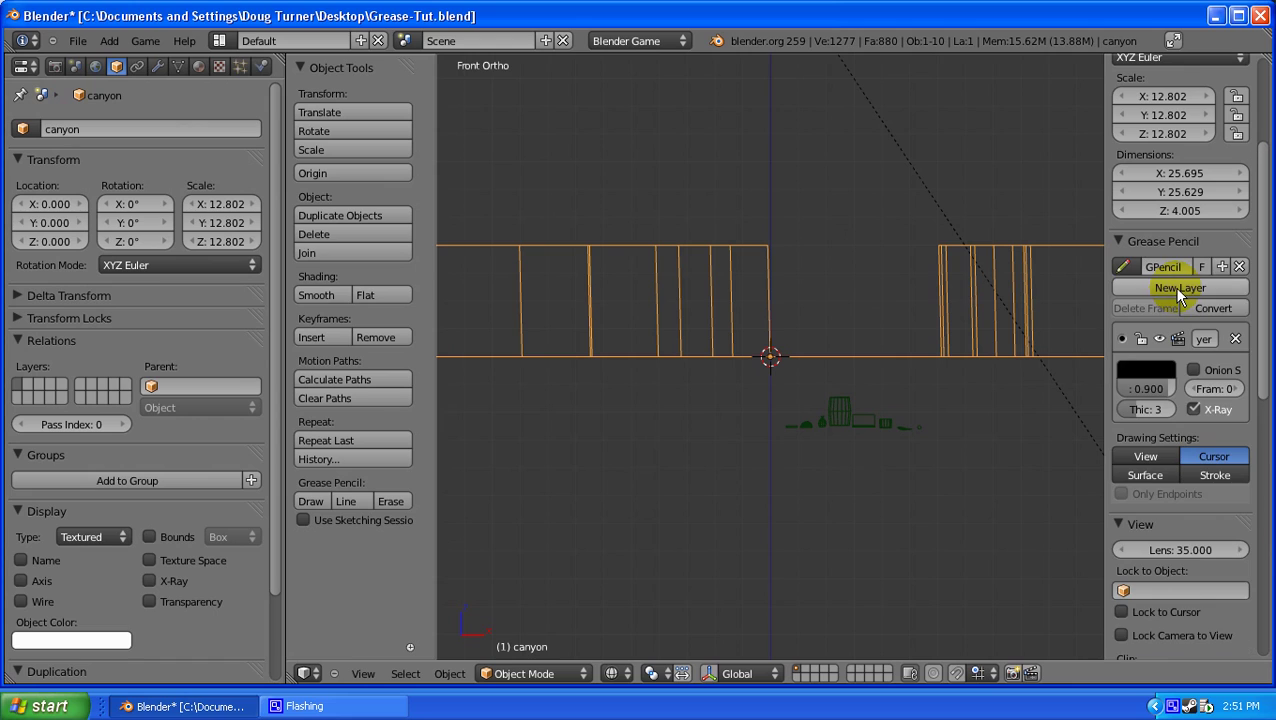
{"action": "left_click", "coordinate": [1148, 475]}
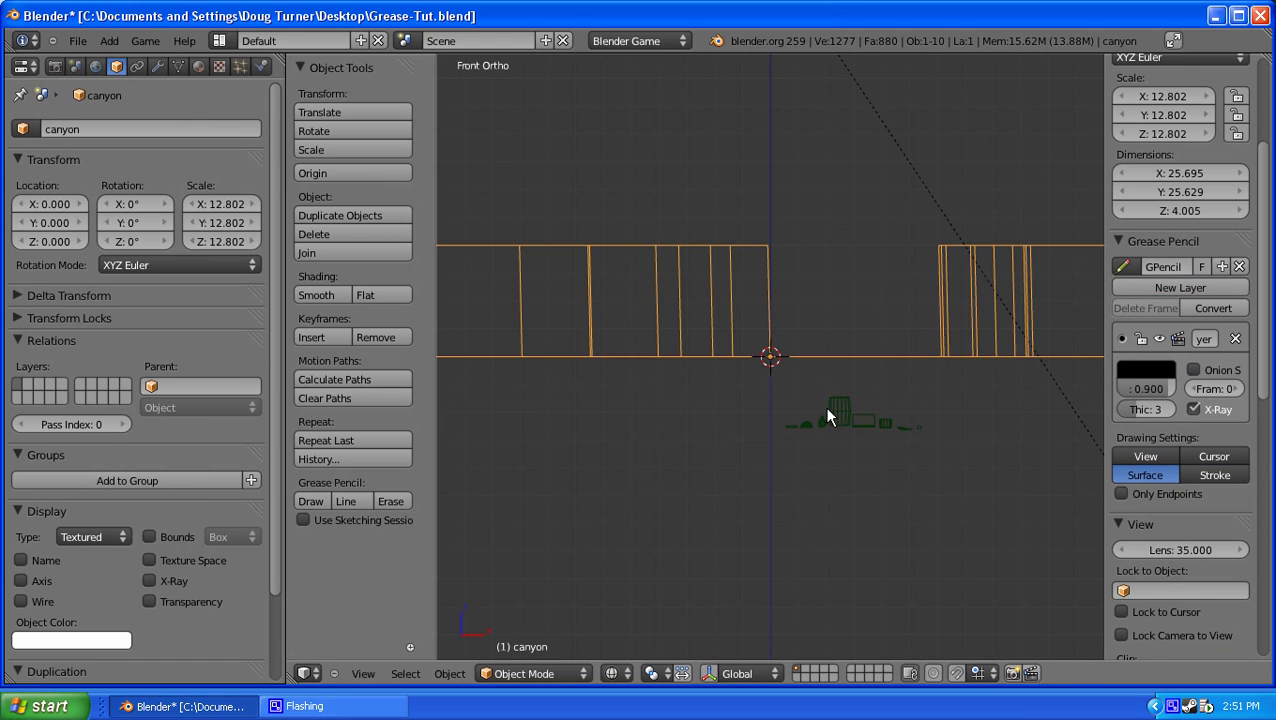
From top orthographic view, draw three grease-pencil strokes along the left canyon wall
{"action": "key", "text": "KP_7"}
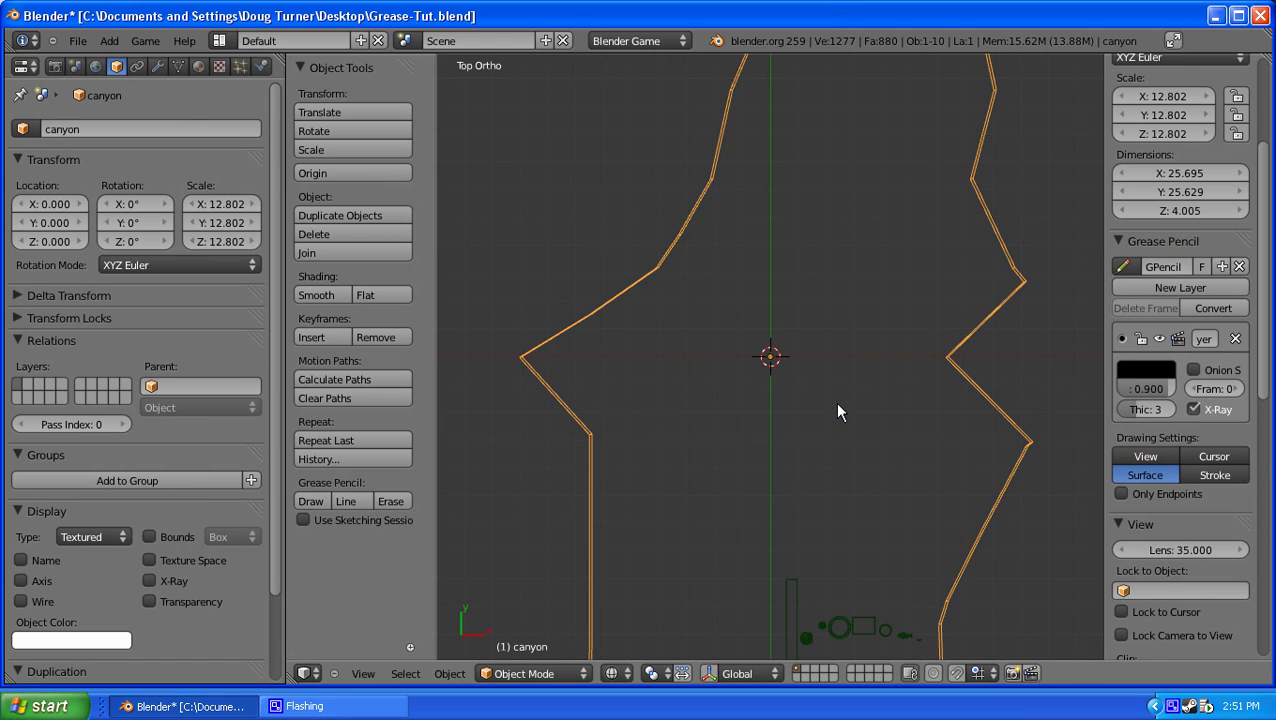
{"action": "scroll", "coordinate": [800, 398], "scroll_direction": "down", "scroll_amount": 2}
{"action": "scroll", "coordinate": [785, 400], "scroll_direction": "down", "scroll_amount": 1}
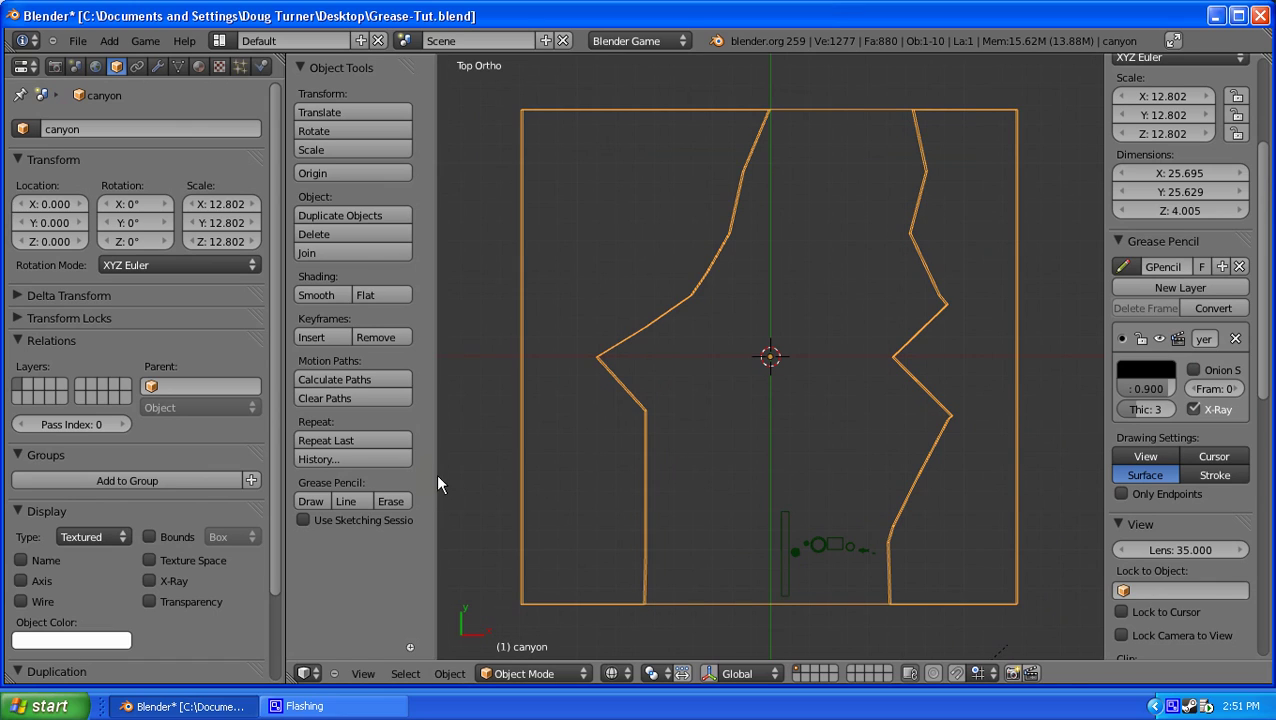
{"action": "left_click", "coordinate": [309, 498]}
{"action": "left_click_drag", "start_coordinate": [774, 122], "coordinate": [760, 154]}
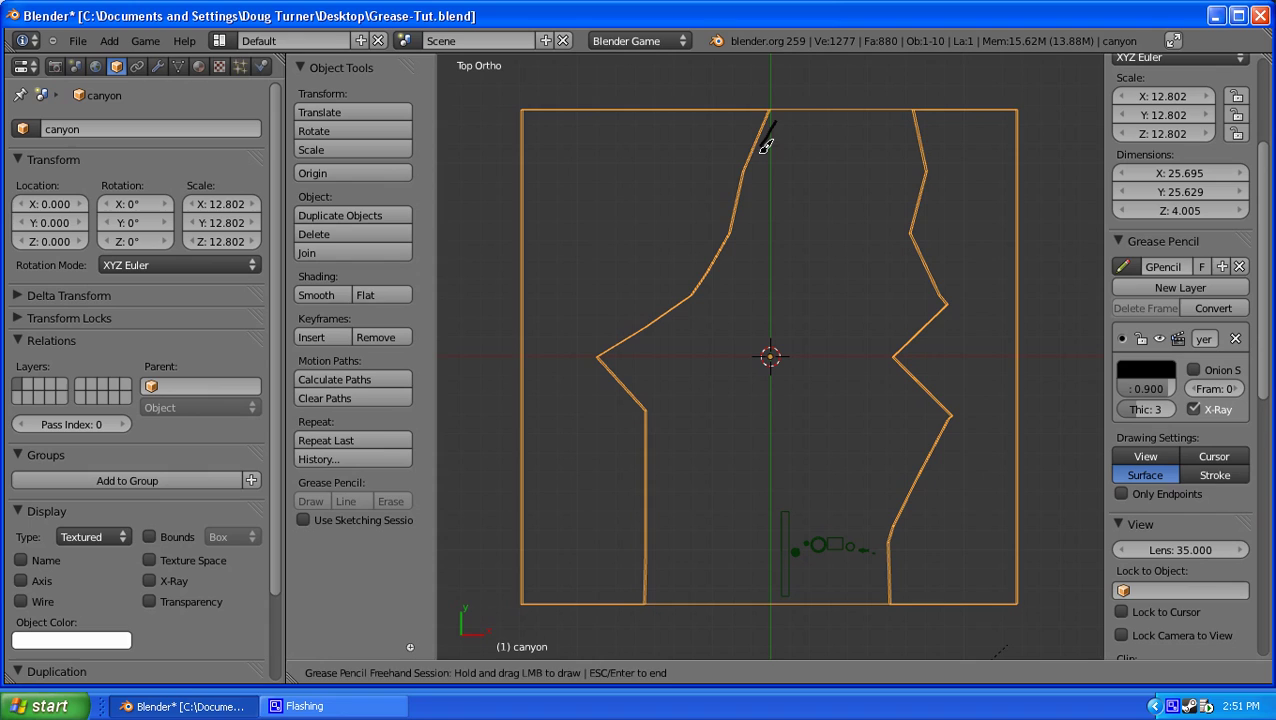
{"action": "left_click", "coordinate": [316, 502]}
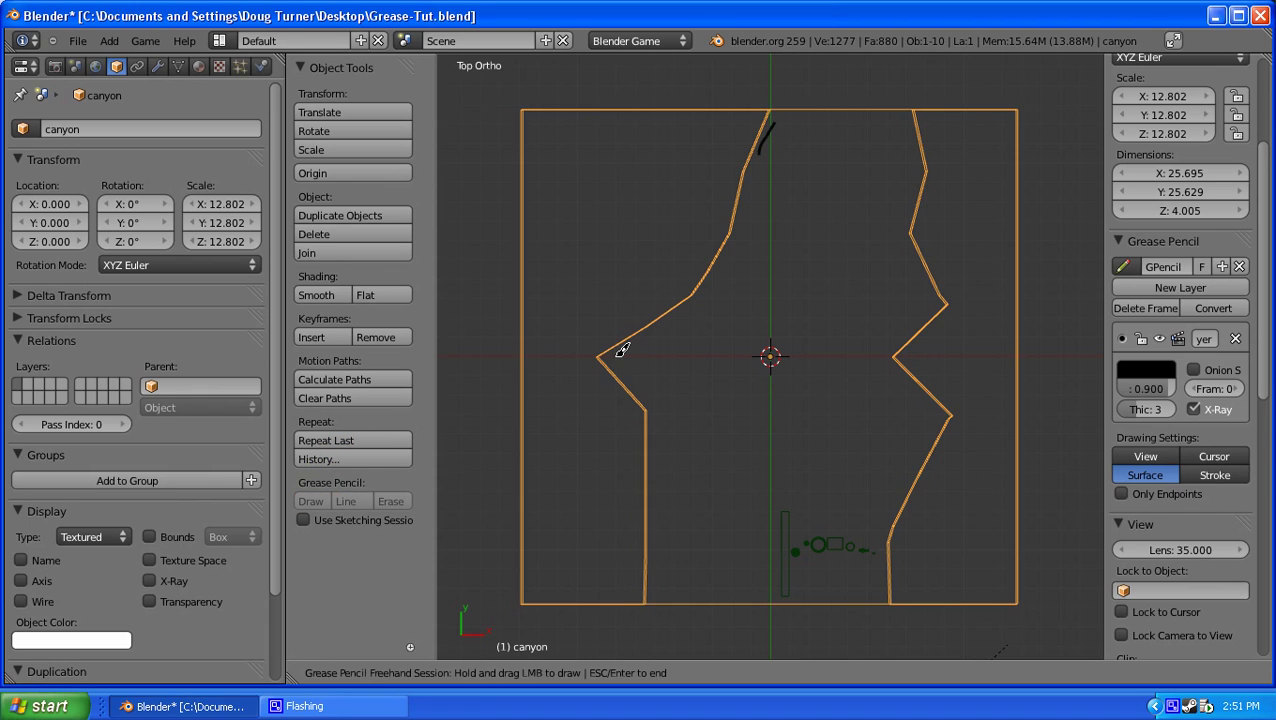
{"action": "left_click_drag", "start_coordinate": [614, 362], "coordinate": [665, 323]}
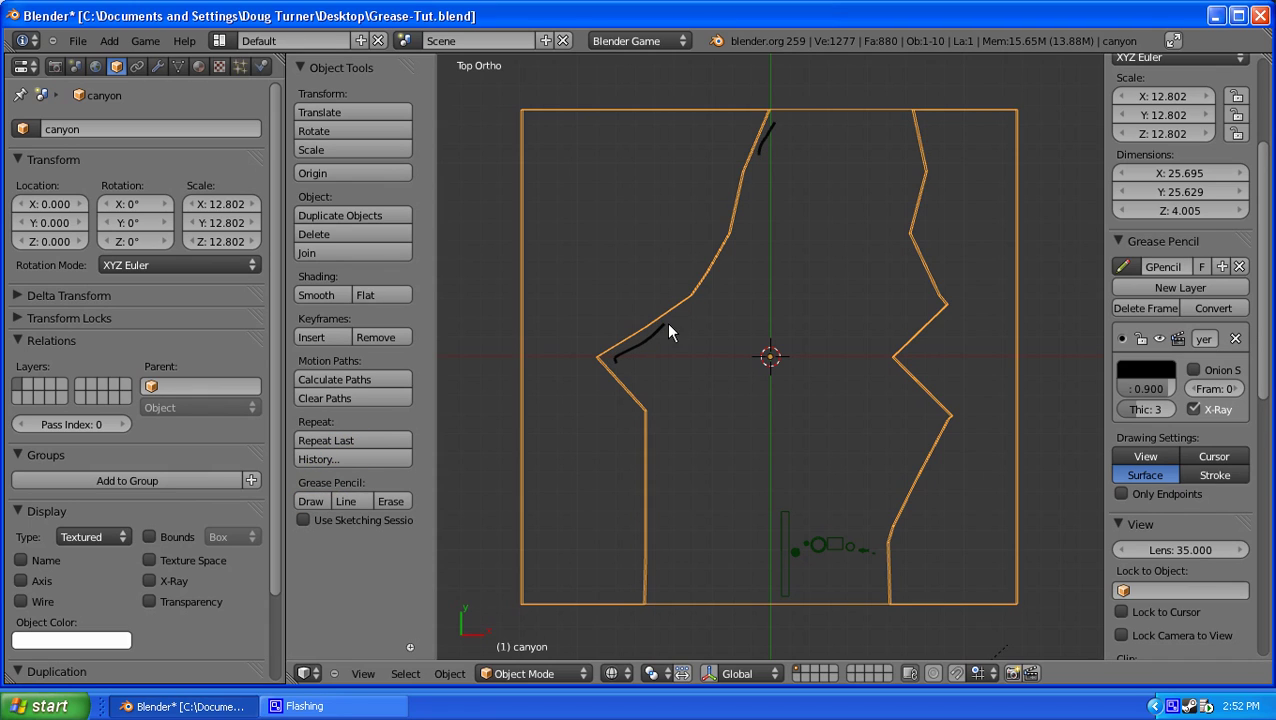
{"action": "left_click", "coordinate": [322, 501]}
{"action": "left_click_drag", "start_coordinate": [648, 402], "coordinate": [656, 434]}
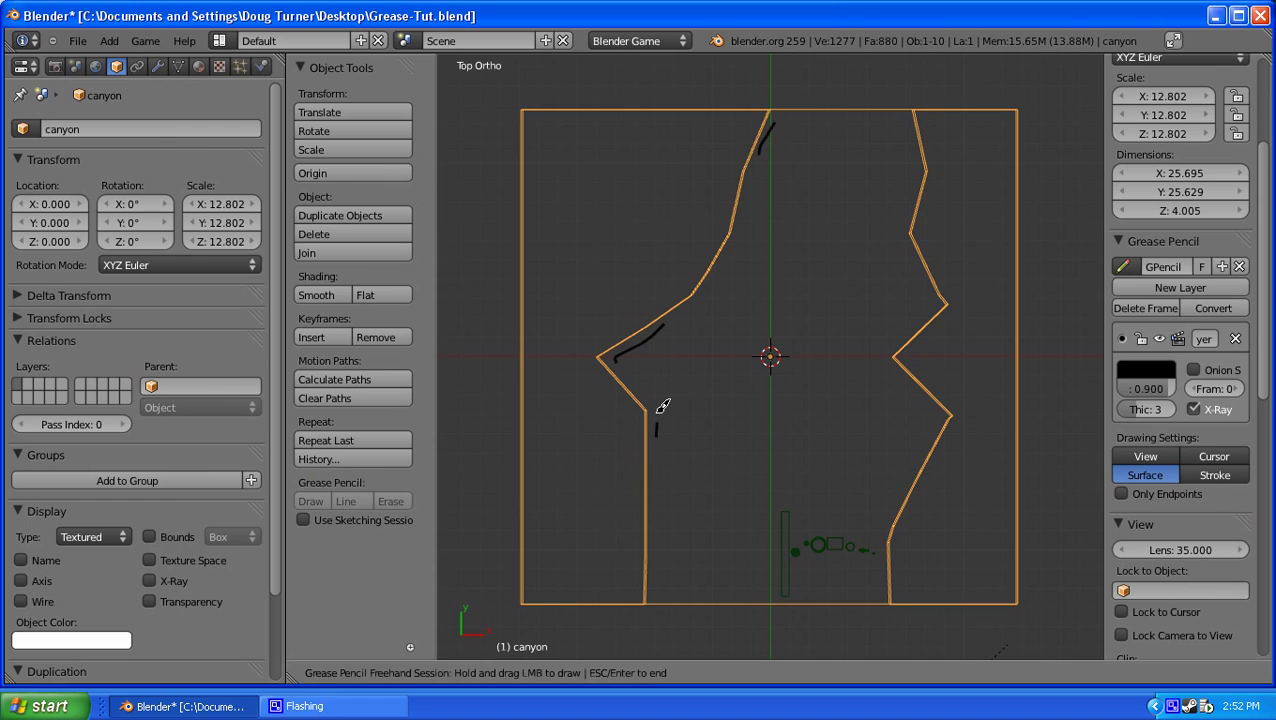
Draw four more grease-pencil strokes along the right canyon wall's edges and notches
{"action": "left_click", "coordinate": [318, 497]}
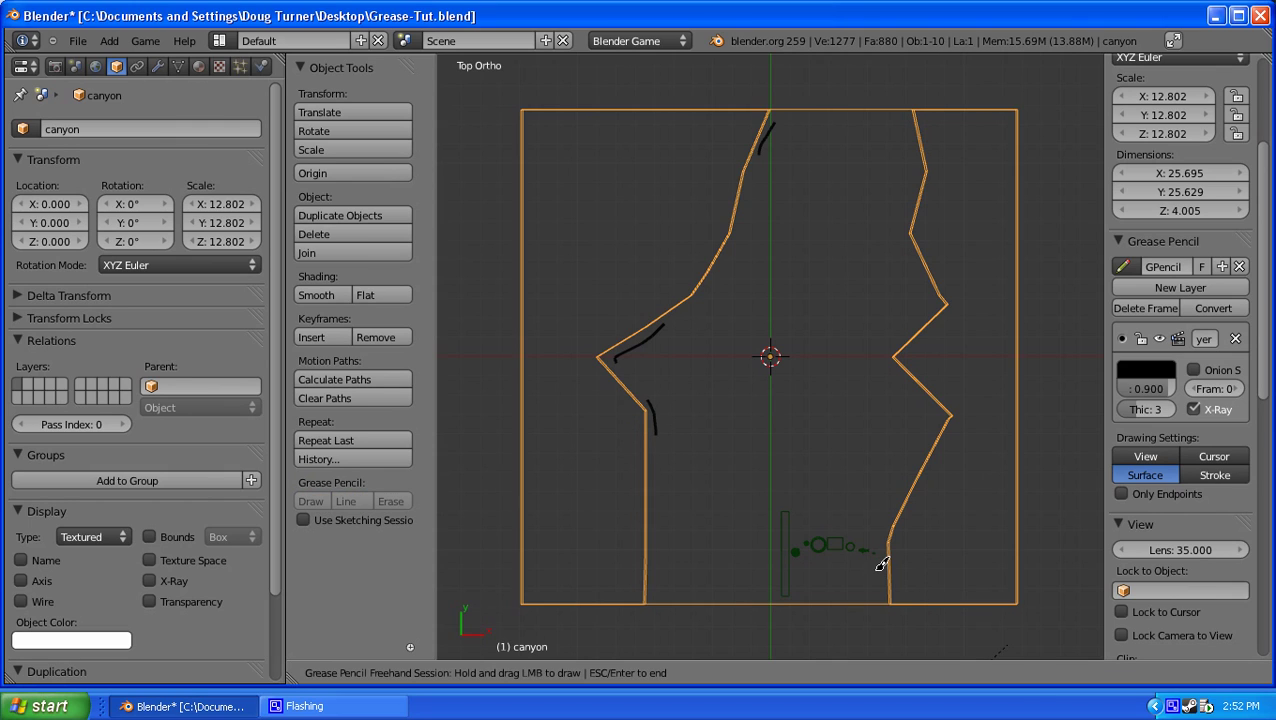
{"action": "left_click_drag", "start_coordinate": [875, 563], "coordinate": [891, 517]}
{"action": "left_click", "coordinate": [317, 503]}
{"action": "left_click_drag", "start_coordinate": [928, 413], "coordinate": [929, 433]}
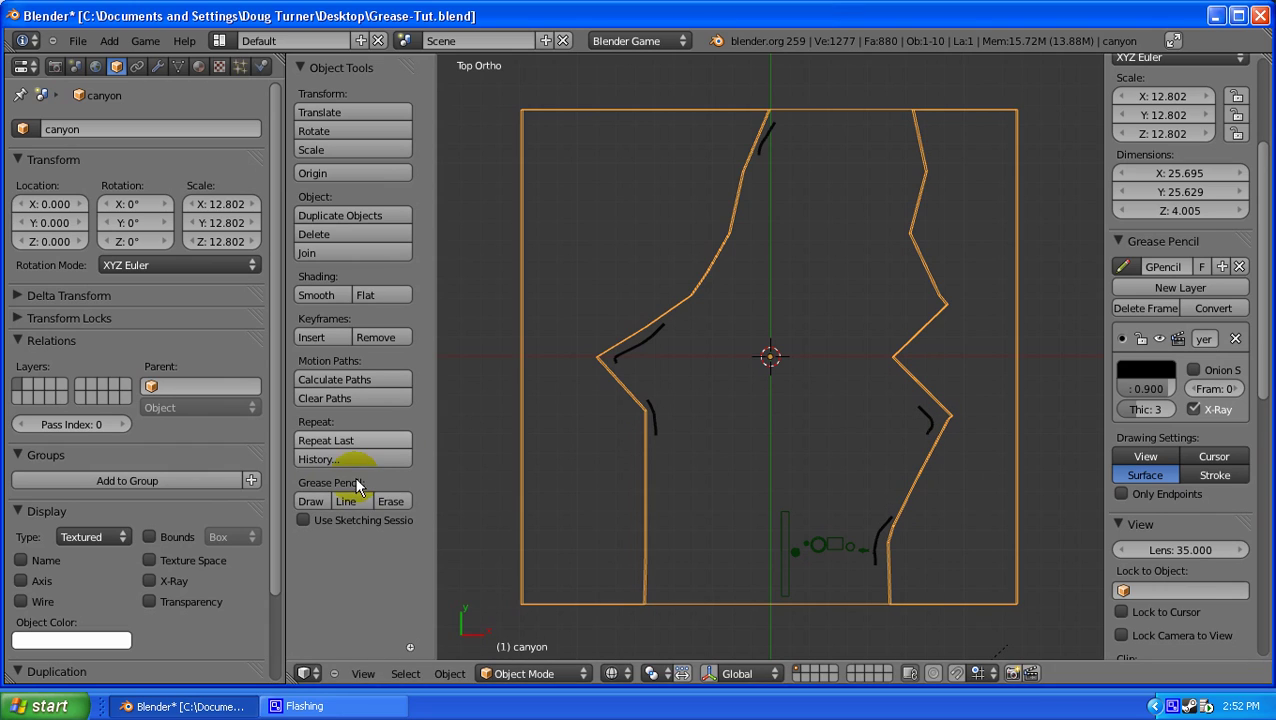
{"action": "left_click", "coordinate": [310, 500]}
{"action": "left_click_drag", "start_coordinate": [891, 376], "coordinate": [893, 345]}
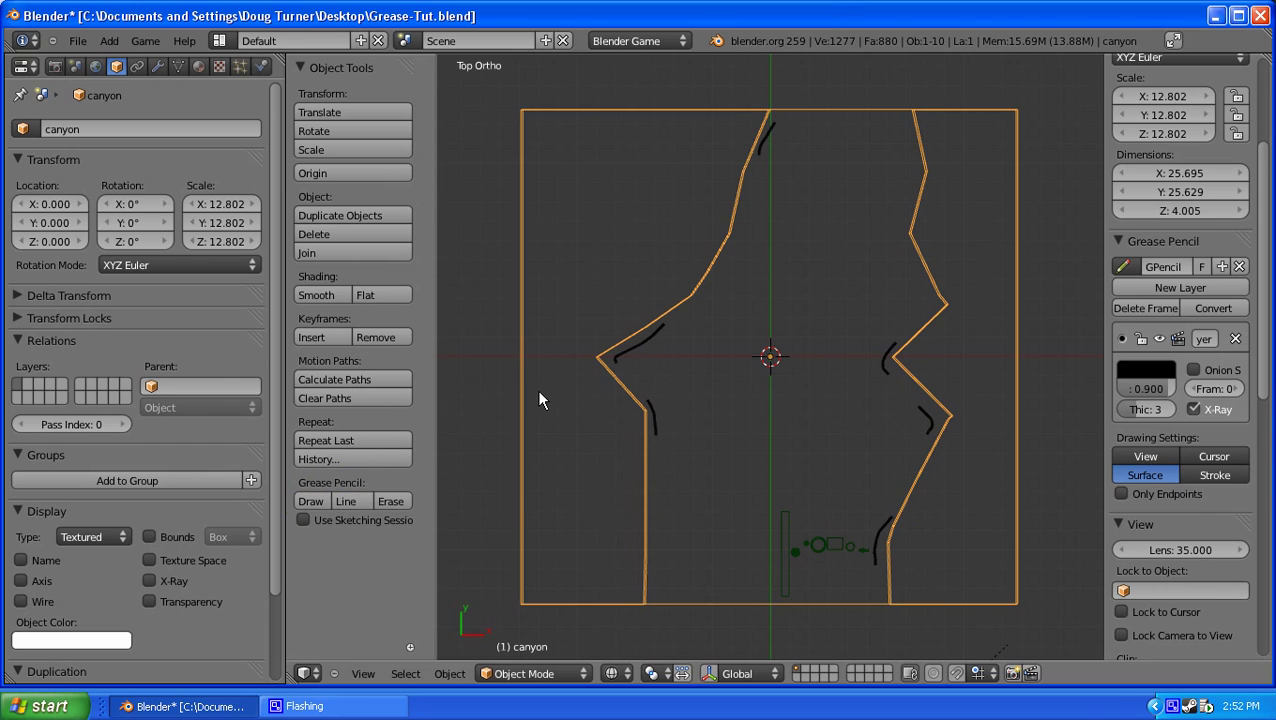
{"action": "left_click", "coordinate": [310, 500]}
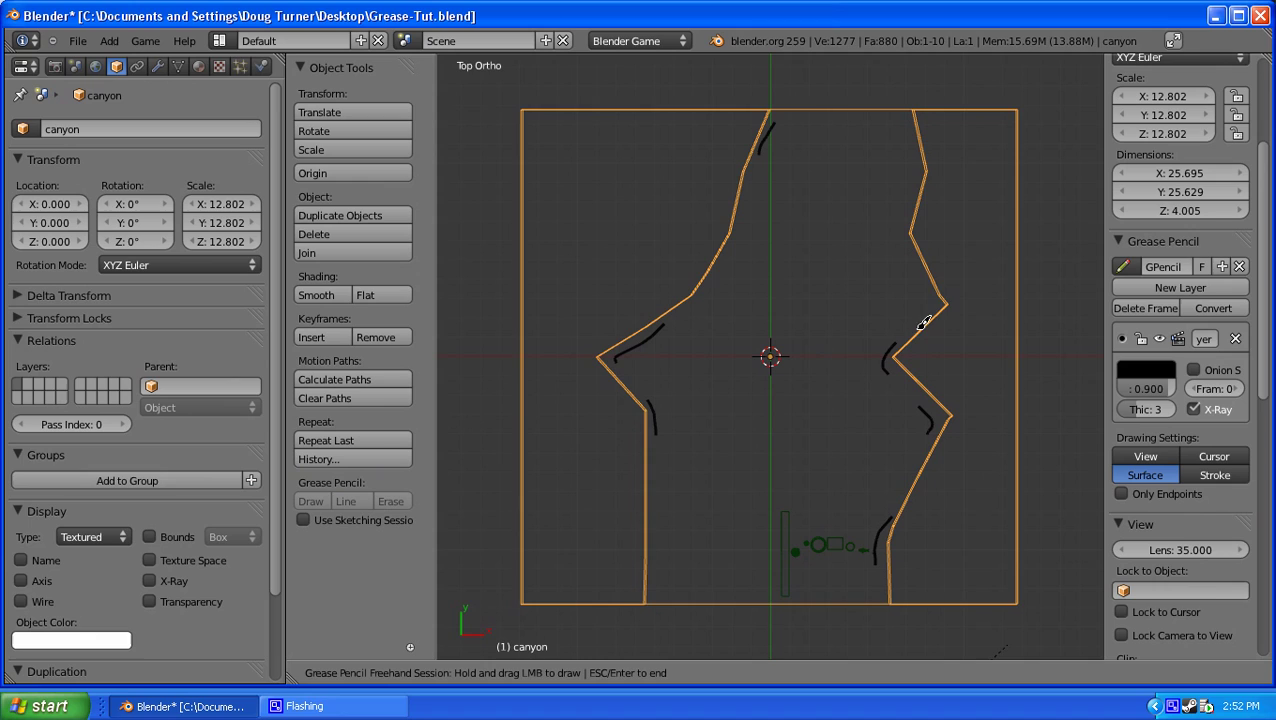
{"action": "left_click_drag", "start_coordinate": [926, 312], "coordinate": [916, 283]}
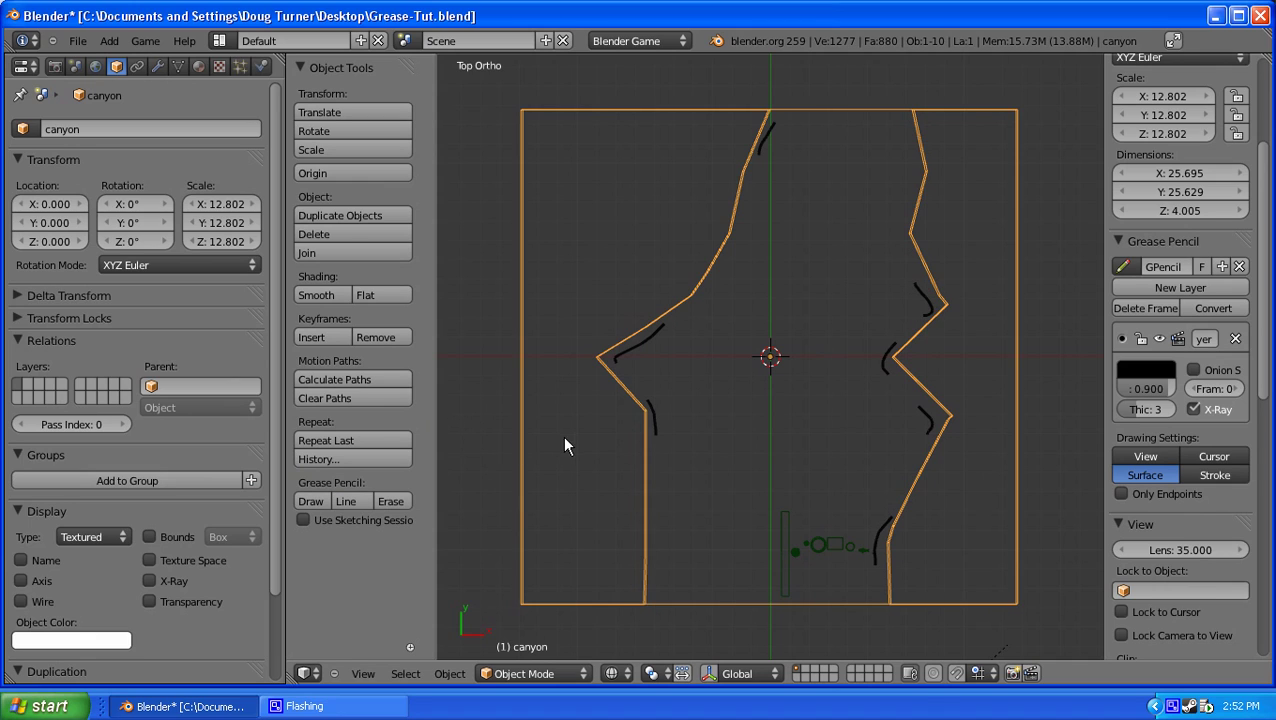
{"action": "left_click", "coordinate": [312, 500]}
{"action": "key", "text": "shift+a"}
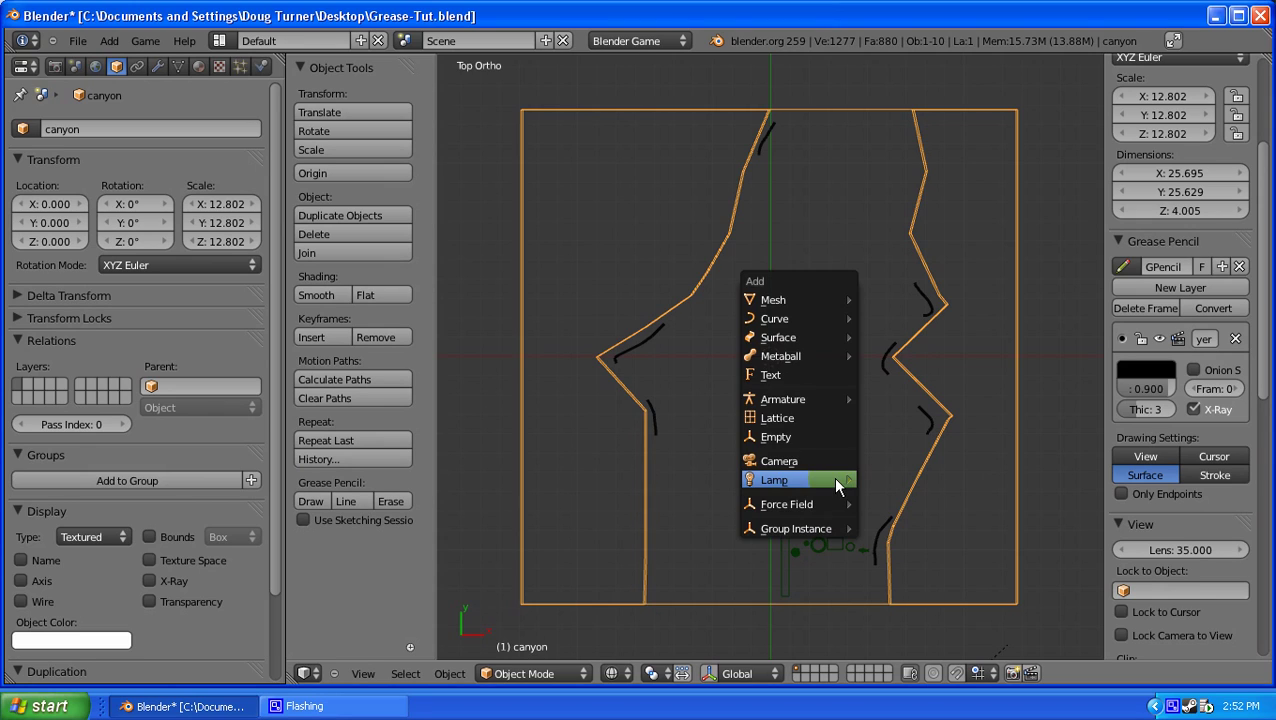
{"action": "mouse_move", "coordinate": [780, 300]}
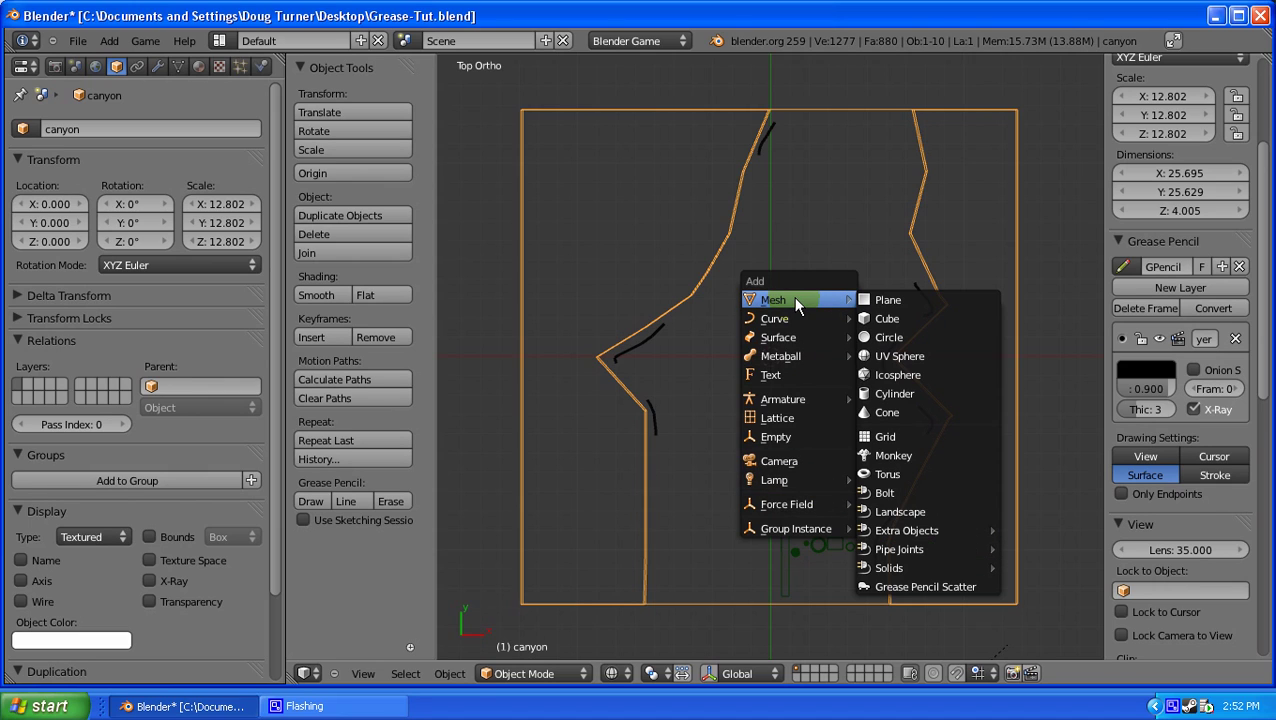
{"action": "left_click", "coordinate": [935, 588]}
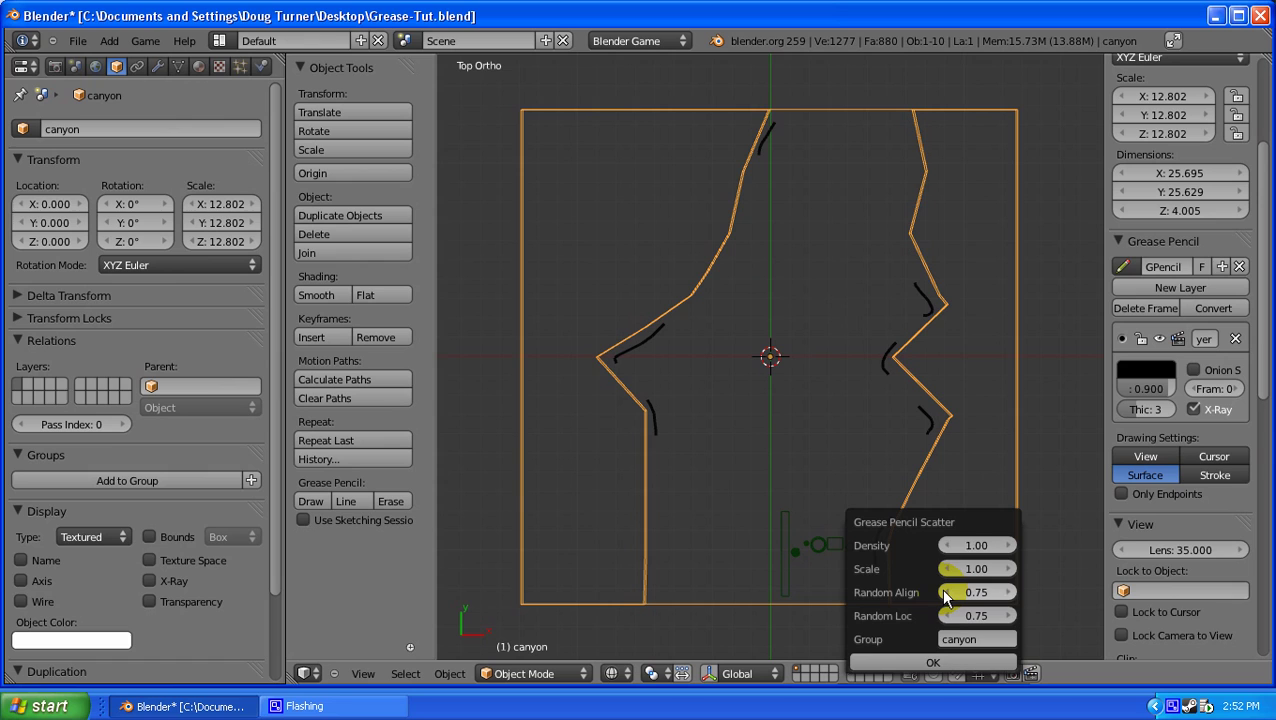
{"action": "left_click", "coordinate": [934, 663]}
{"action": "scroll", "coordinate": [816, 515], "scroll_direction": "down", "scroll_amount": 3}
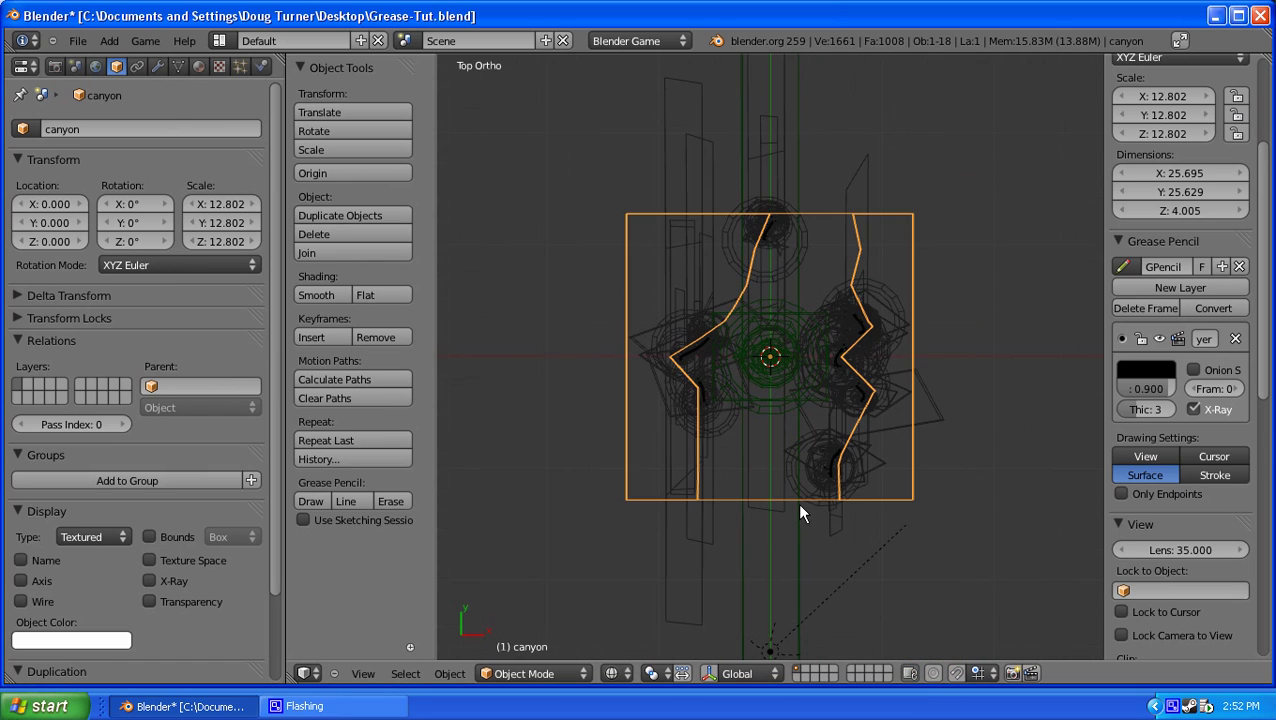
{"action": "middle_click_drag", "start_coordinate": [778, 543], "coordinate": [772, 368]}
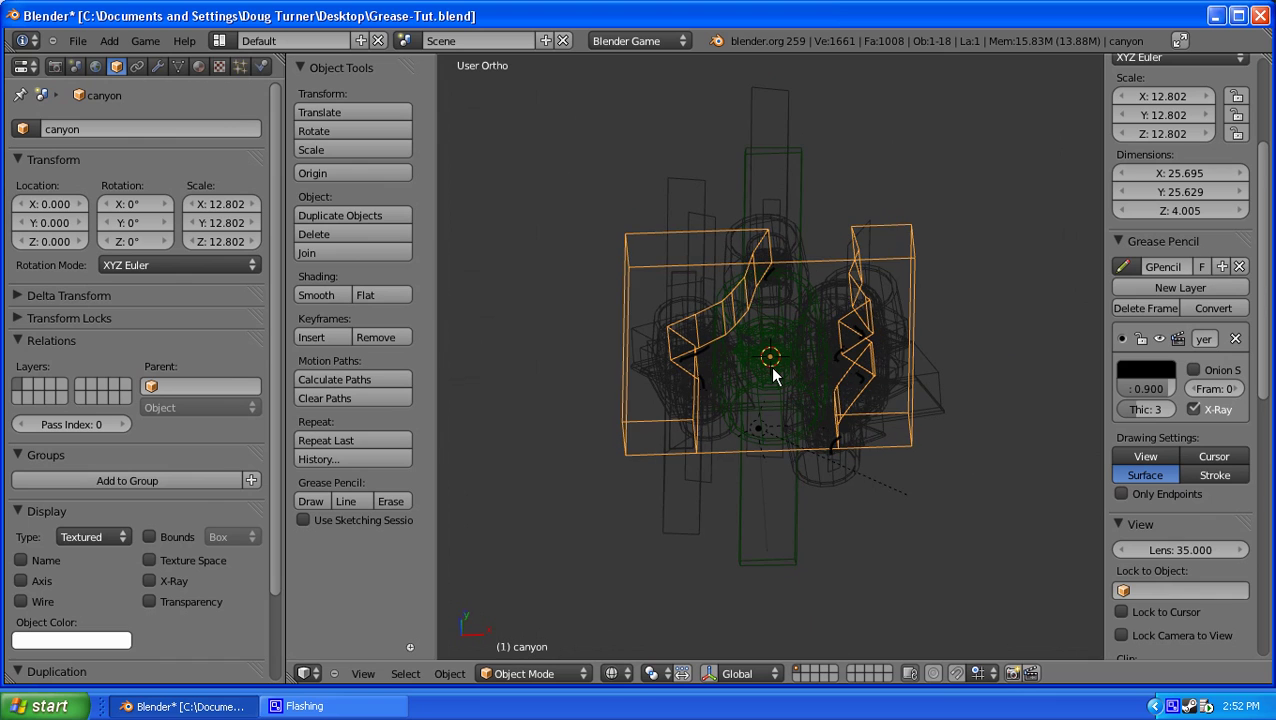
{"action": "key", "text": "KP_1"}
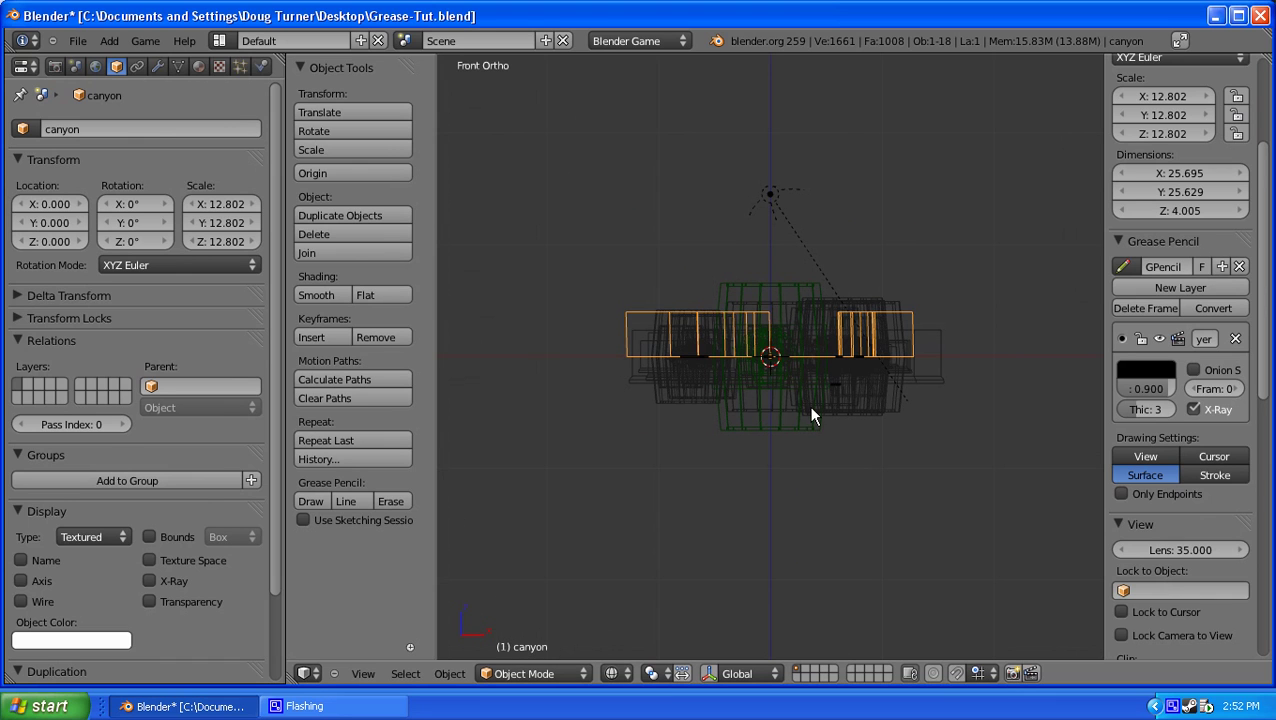
{"action": "scroll", "coordinate": [812, 405], "scroll_direction": "up", "scroll_amount": 4}
{"action": "scroll", "coordinate": [816, 404], "scroll_direction": "up", "scroll_amount": 2}
{"action": "scroll", "coordinate": [816, 404], "scroll_direction": "up", "scroll_amount": 2}
{"action": "scroll", "coordinate": [860, 408], "scroll_direction": "down", "scroll_amount": 4}
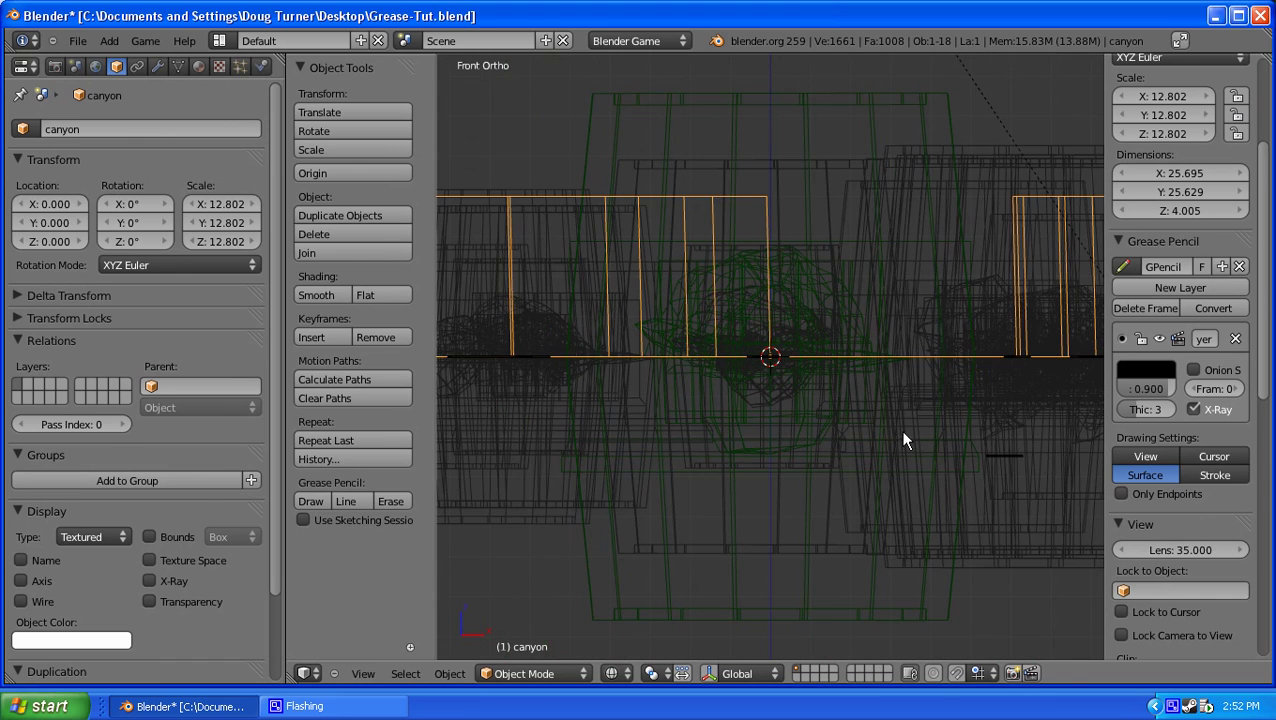
{"action": "scroll", "coordinate": [870, 395], "scroll_direction": "up", "scroll_amount": 4}
{"action": "key", "text": "z"}
{"action": "scroll", "coordinate": [858, 386], "scroll_direction": "down", "scroll_amount": 3}
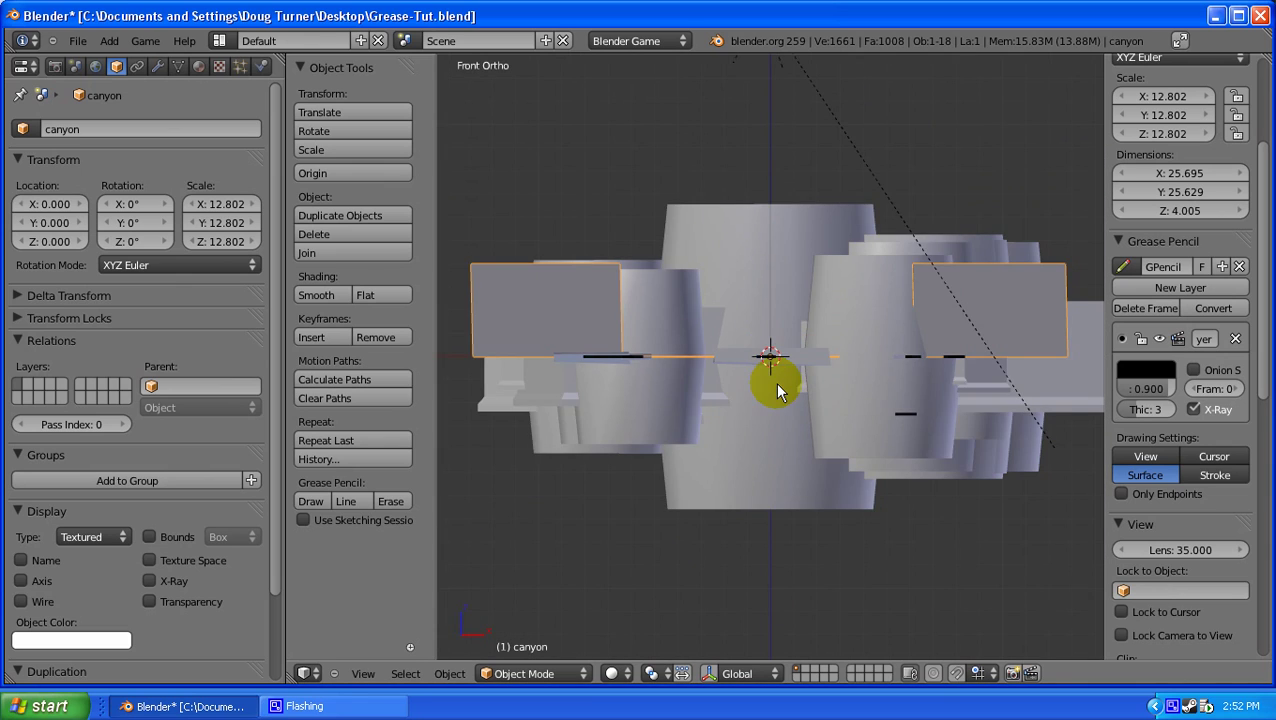
{"action": "middle_click_drag", "start_coordinate": [775, 382], "coordinate": [777, 419]}
{"action": "scroll", "coordinate": [770, 340], "scroll_direction": "down", "scroll_amount": 2}
{"action": "middle_click_drag", "start_coordinate": [764, 311], "coordinate": [752, 288]}
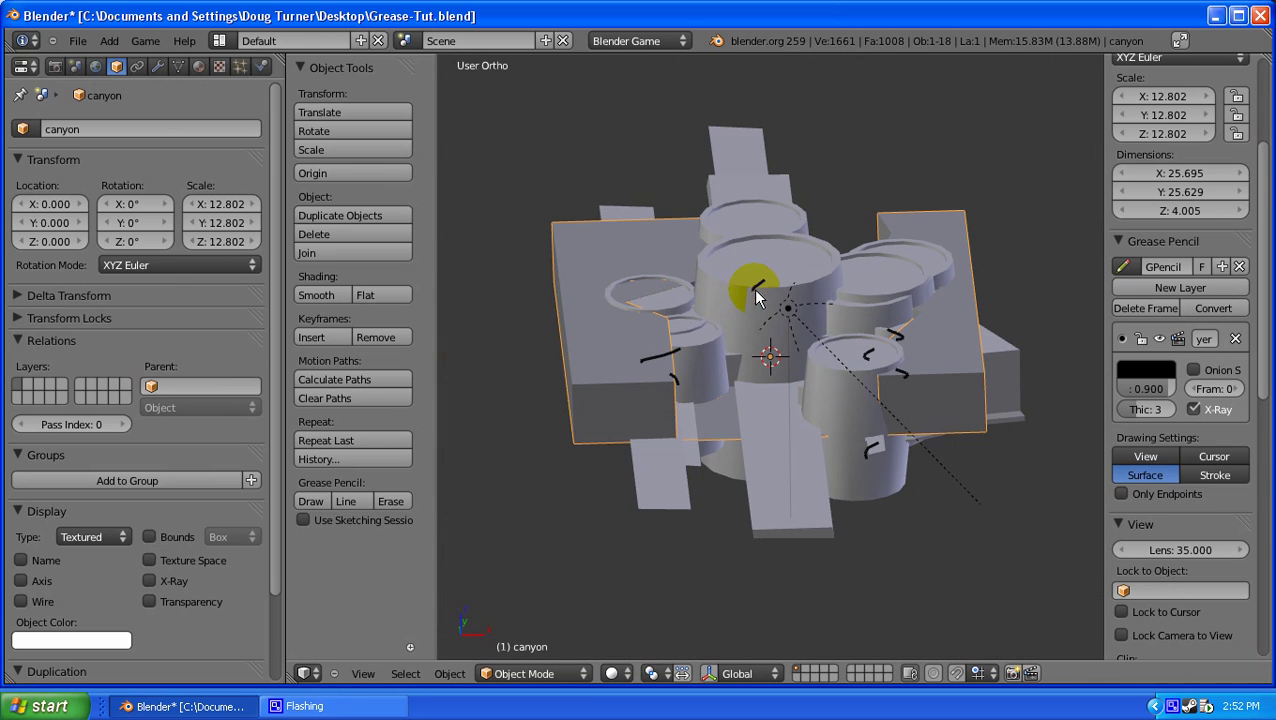
{"action": "middle_click_drag", "start_coordinate": [760, 348], "coordinate": [789, 453]}
{"action": "scroll", "coordinate": [789, 453], "scroll_direction": "up", "scroll_amount": 2}
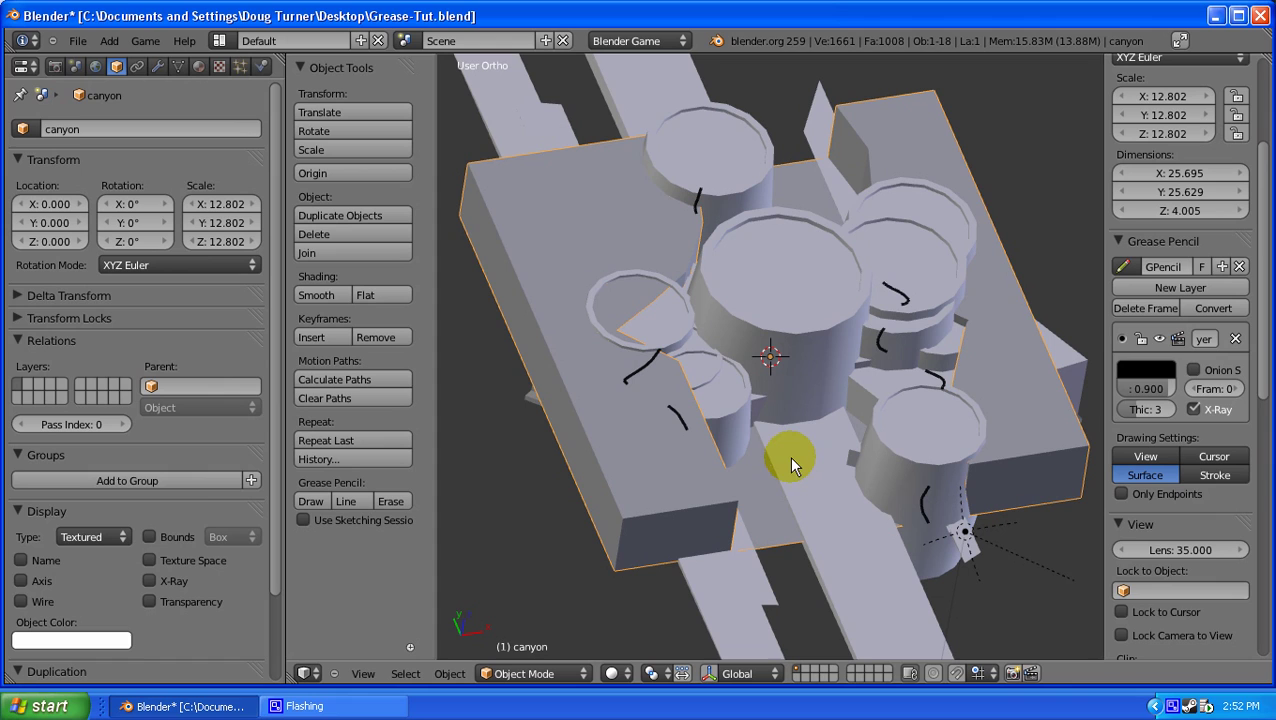
{"action": "middle_click_drag", "start_coordinate": [833, 386], "coordinate": [826, 390]}
{"action": "key", "text": "z"}
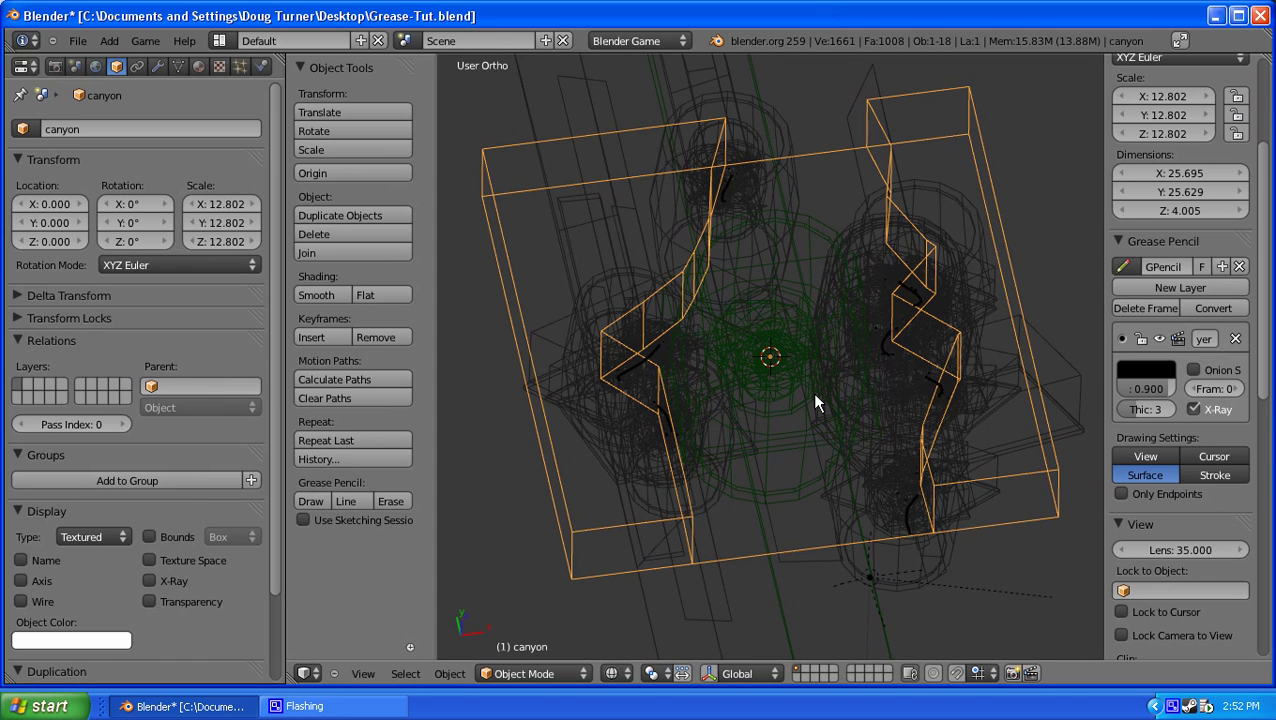
Undo the scatter, then apply scale to the Barrel, Old Box, Gear Big and Canvas Bag props
{"action": "key", "text": "1"}
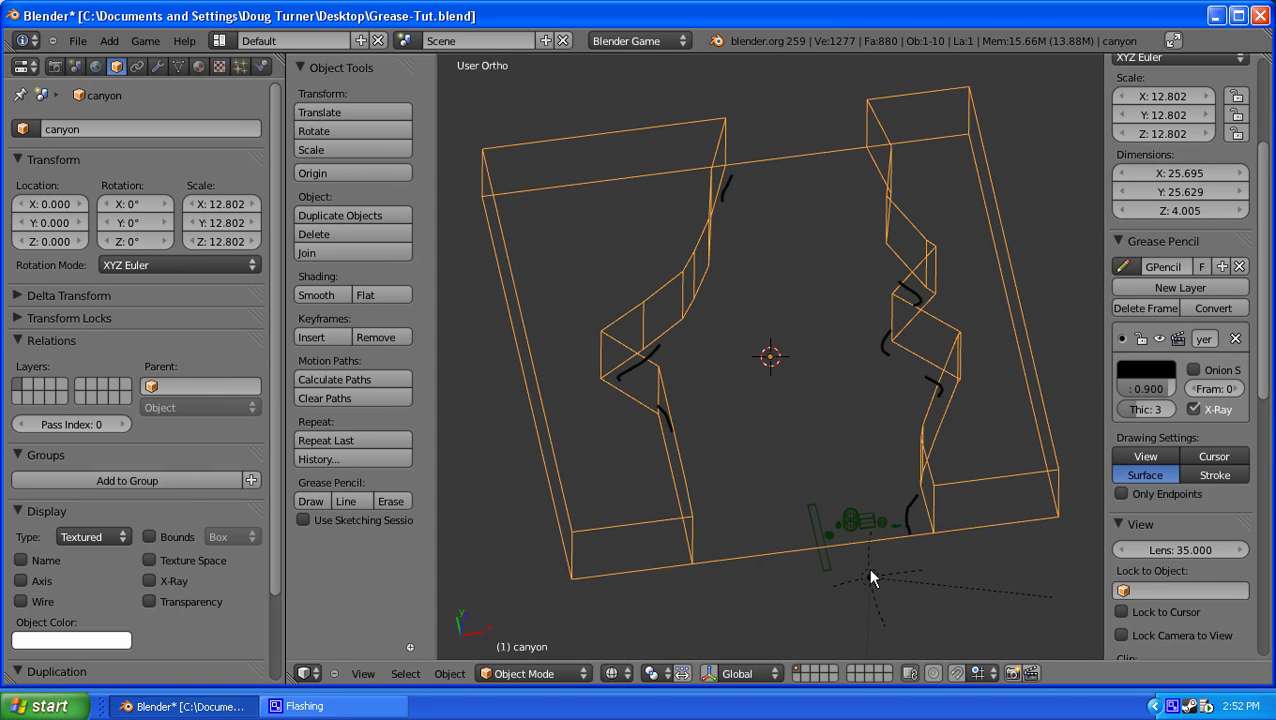
{"action": "right_click", "coordinate": [823, 546]}
{"action": "right_click", "coordinate": [850, 519]}
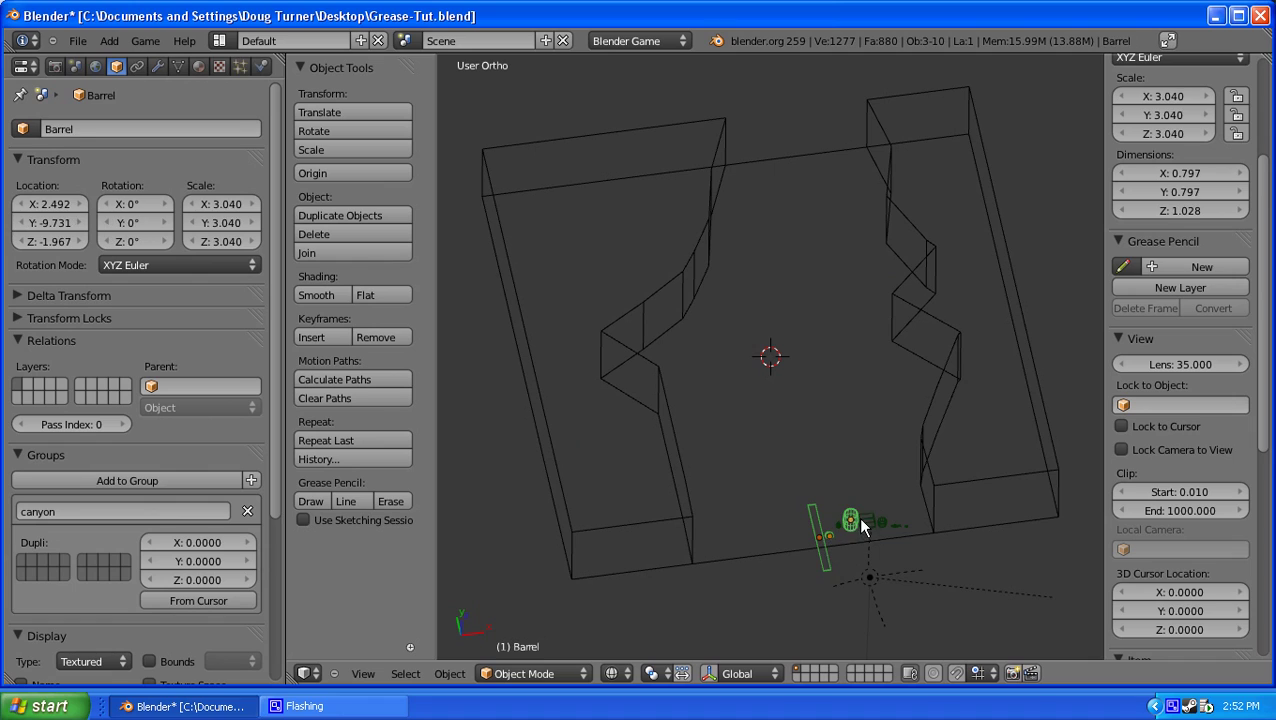
{"action": "right_click", "coordinate": [893, 524], "text": "shift"}
{"action": "right_click", "coordinate": [904, 524], "text": "shift"}
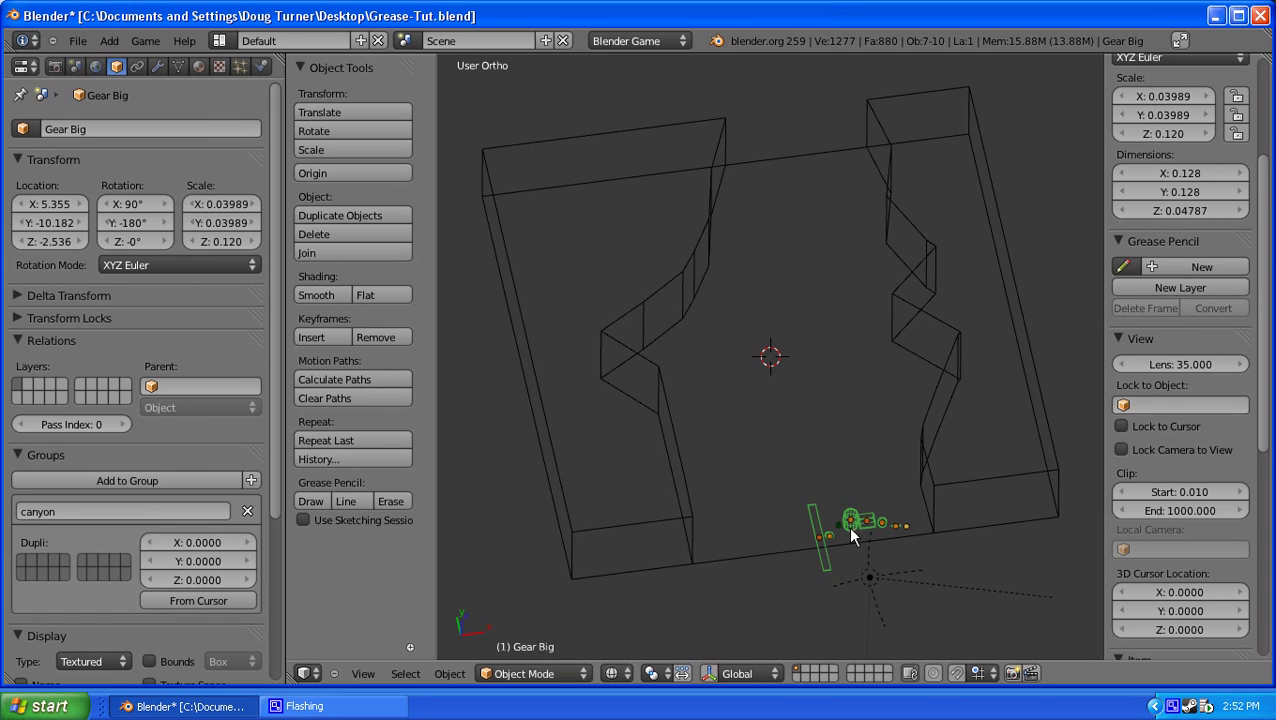
{"action": "right_click", "coordinate": [862, 526], "text": "shift"}
{"action": "key", "text": "ctrl+a"}
{"action": "left_click", "coordinate": [845, 571]}
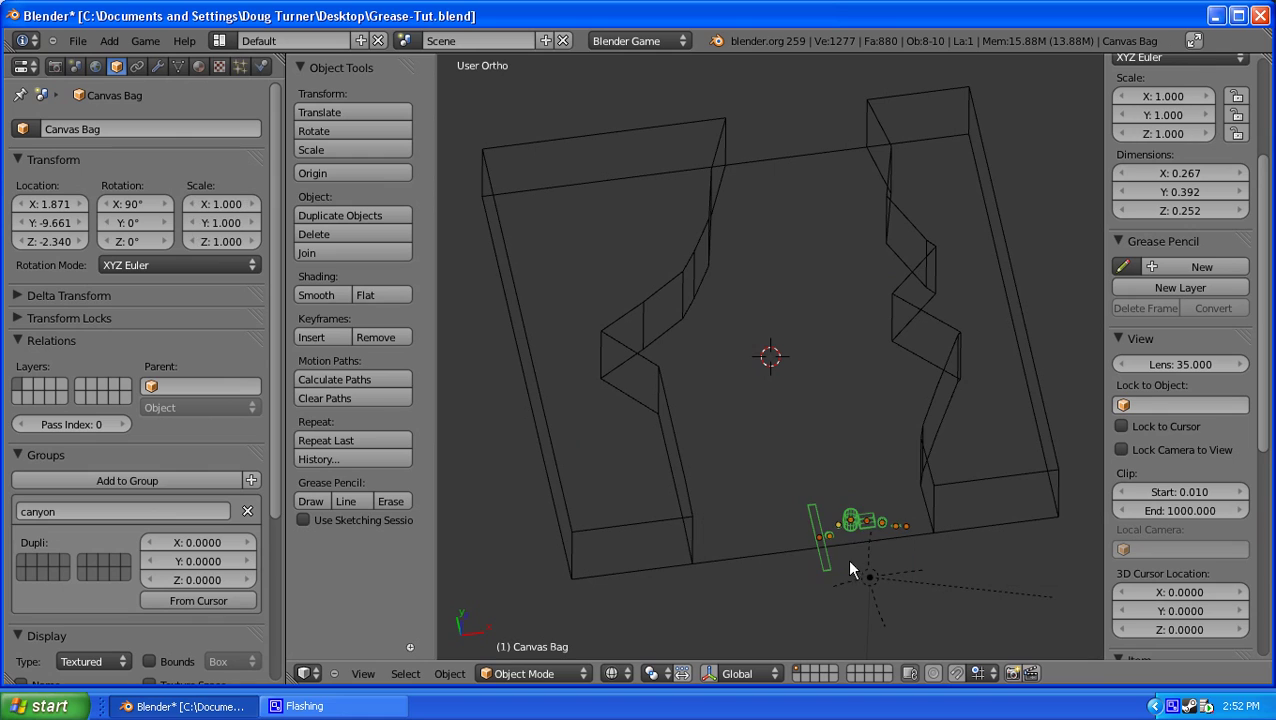
Apply the canyon mesh's scale so it reads 1.000
{"action": "key", "text": "ctrl+a"}
{"action": "left_click", "coordinate": [896, 512]}
{"action": "right_click", "coordinate": [937, 477]}
{"action": "key", "text": "ctrl+a"}
{"action": "left_click", "coordinate": [937, 481]}
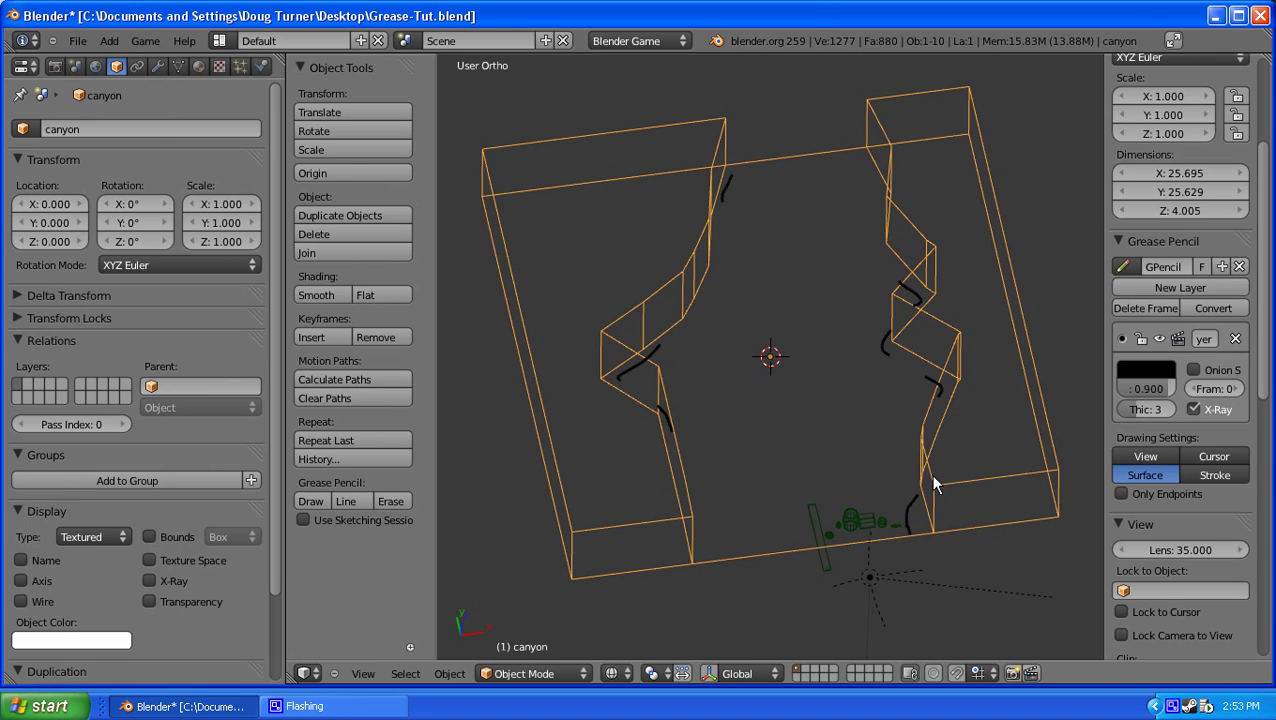
Run Grease Pencil Scatter with Group set to canyon and confirm with OK
{"action": "key", "text": "shift+a"}
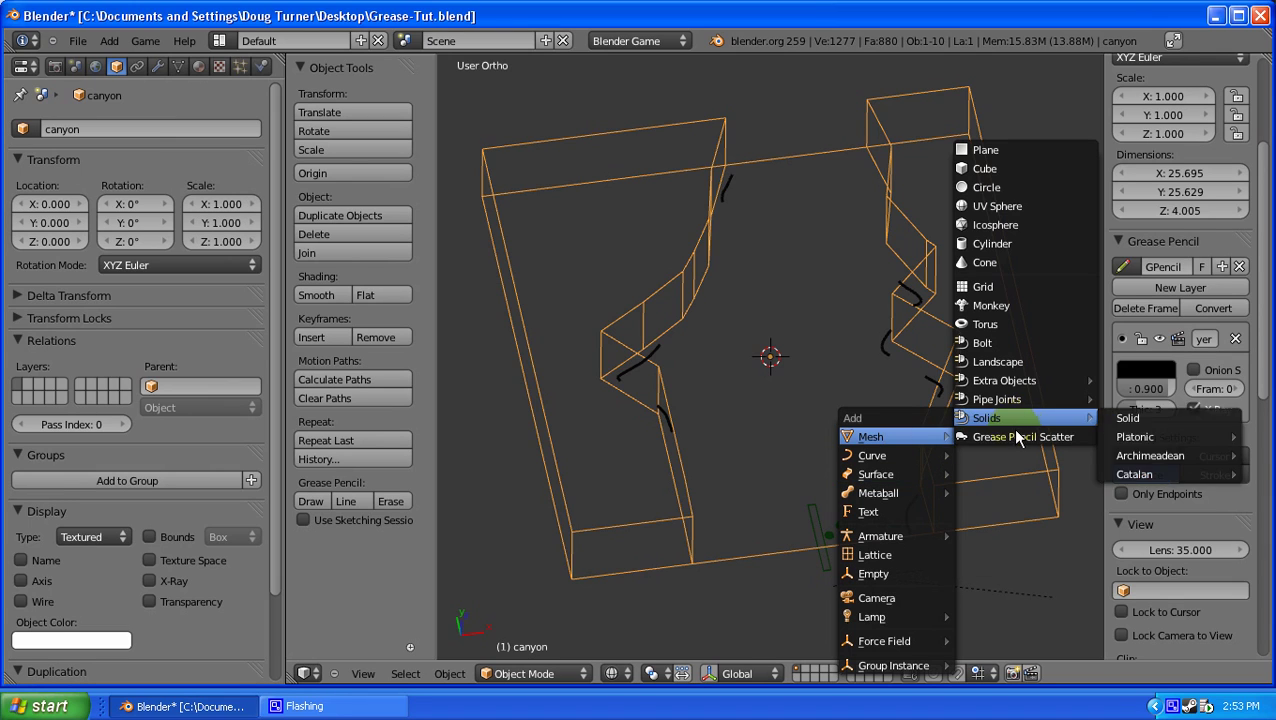
{"action": "left_click", "coordinate": [1010, 435]}
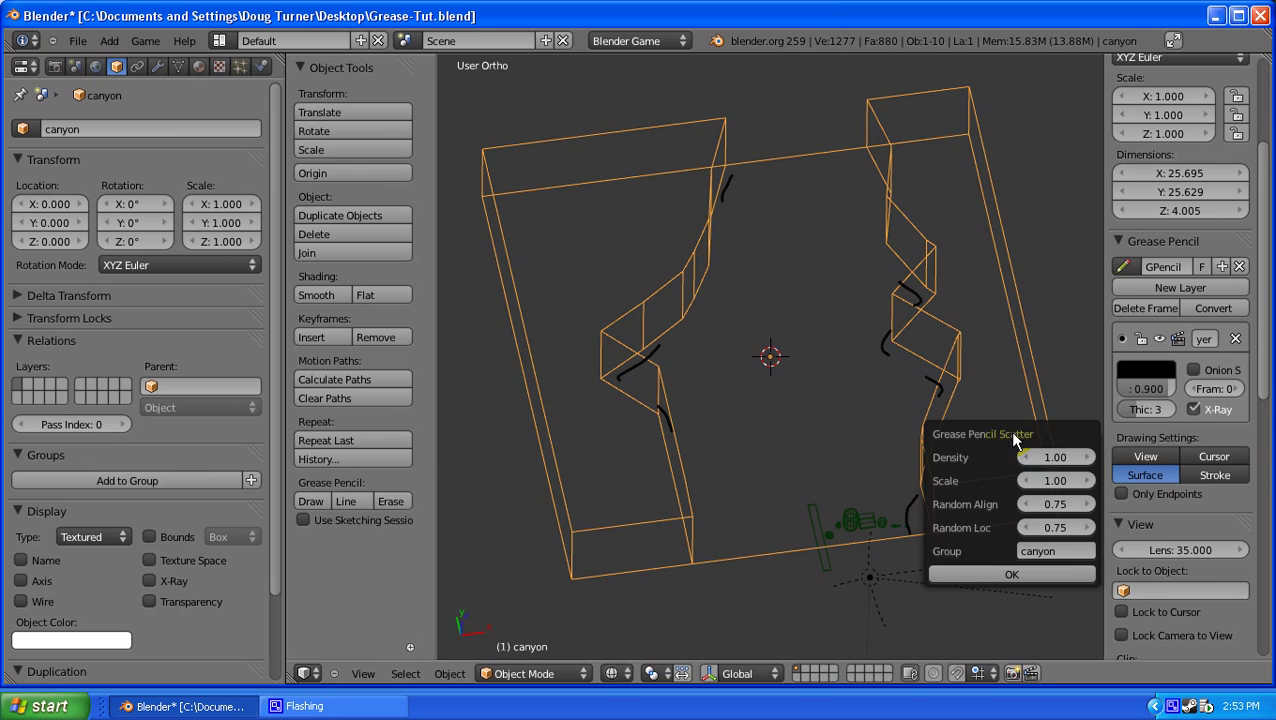
{"action": "left_click", "coordinate": [1010, 566]}
Orbit around the scattered props, toggling solid, textured and wireframe shading
{"action": "scroll", "coordinate": [792, 445], "scroll_direction": "up", "scroll_amount": 4}
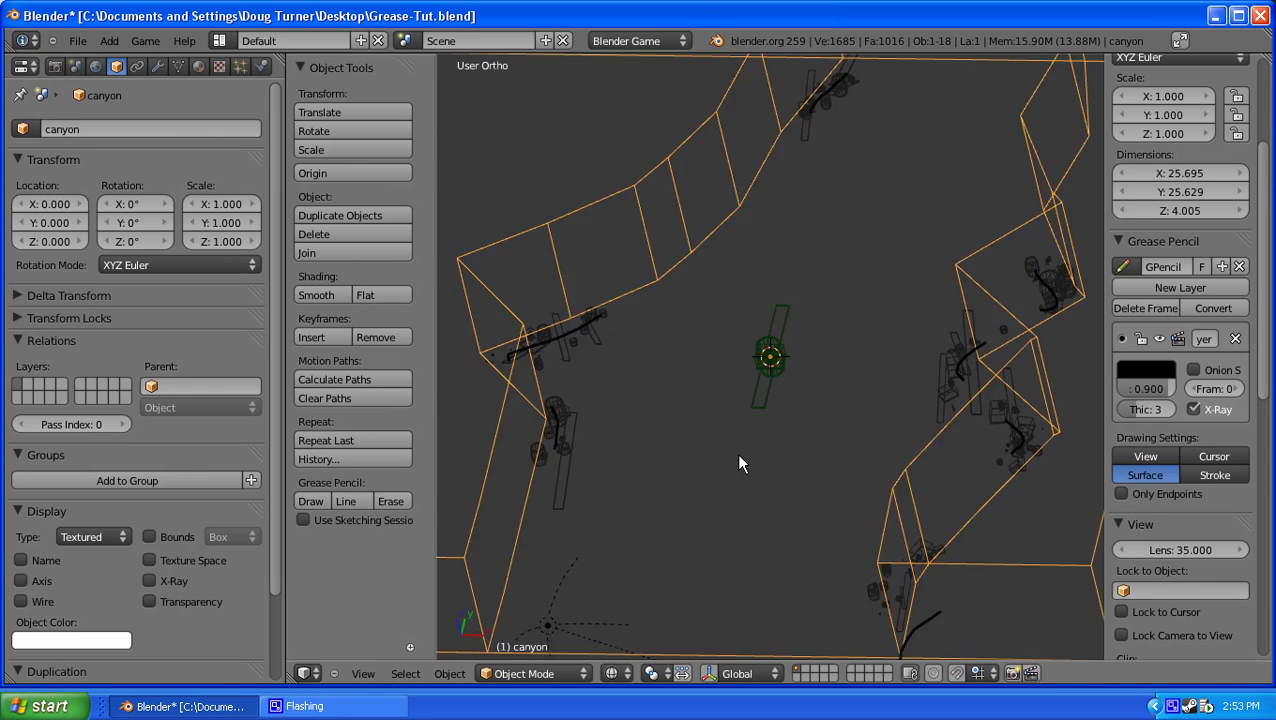
{"action": "middle_click_drag", "start_coordinate": [805, 478], "coordinate": [703, 430]}
{"action": "key", "text": "z"}
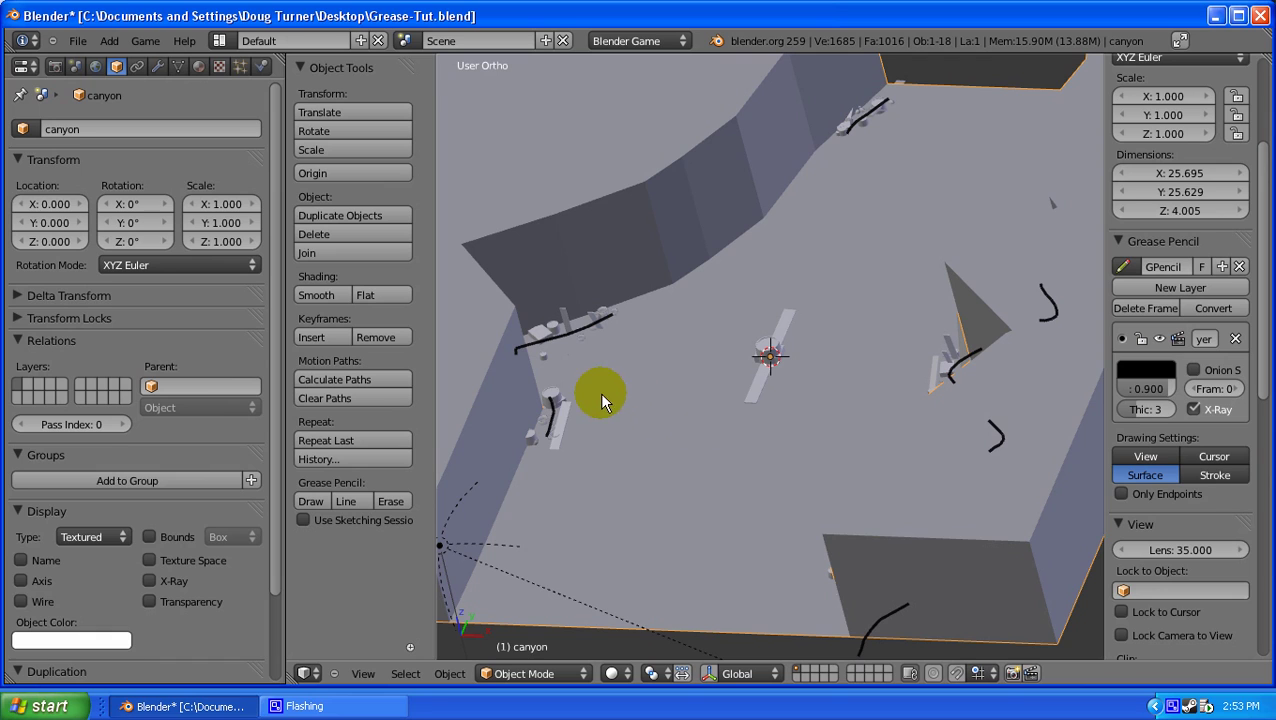
{"action": "key", "text": "alt+z"}
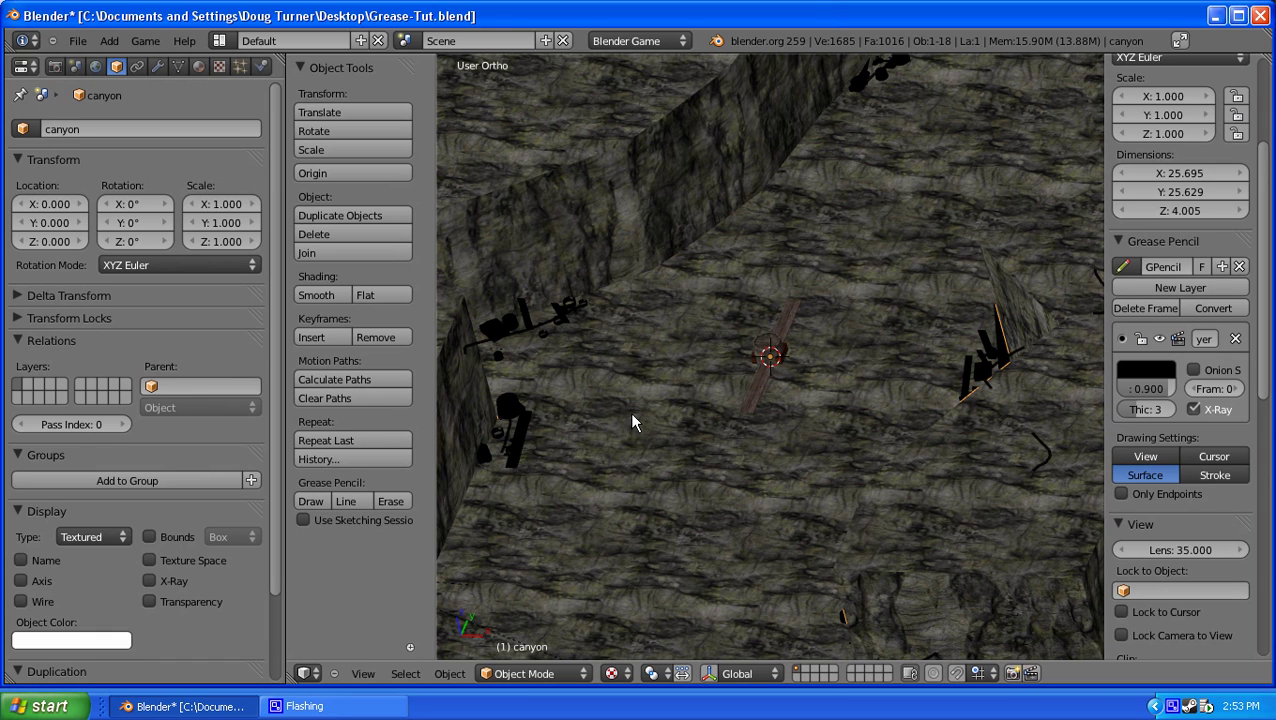
{"action": "middle_click_drag", "start_coordinate": [632, 421], "coordinate": [950, 432]}
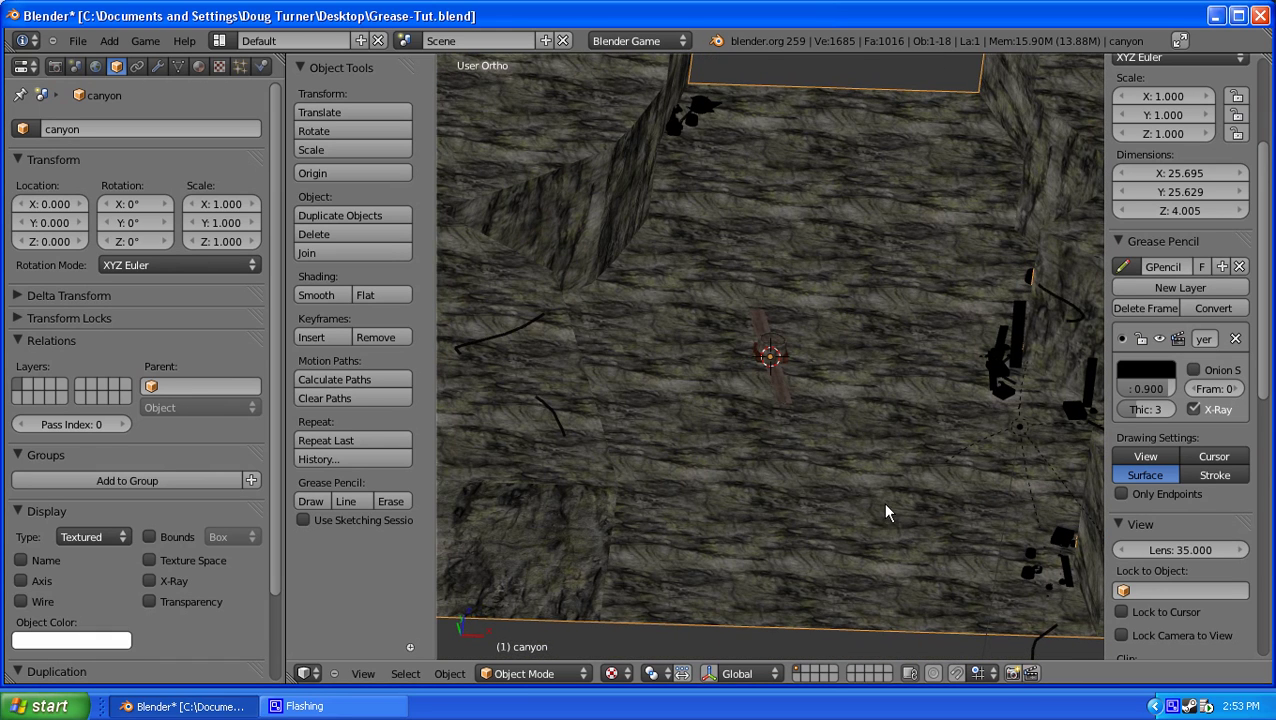
{"action": "mouse_move", "coordinate": [885, 512]}
{"action": "middle_mouse_down"}
{"action": "mouse_move", "coordinate": [758, 420]}
{"action": "mouse_move", "coordinate": [818, 335]}
{"action": "mouse_move", "coordinate": [616, 399]}
{"action": "mouse_move", "coordinate": [606, 346]}
{"action": "middle_mouse_up"}
{"action": "key", "text": "z"}
{"action": "scroll", "coordinate": [606, 346], "scroll_direction": "up", "scroll_amount": 2}
{"action": "scroll", "coordinate": [885, 386], "scroll_direction": "up", "scroll_amount": 2}
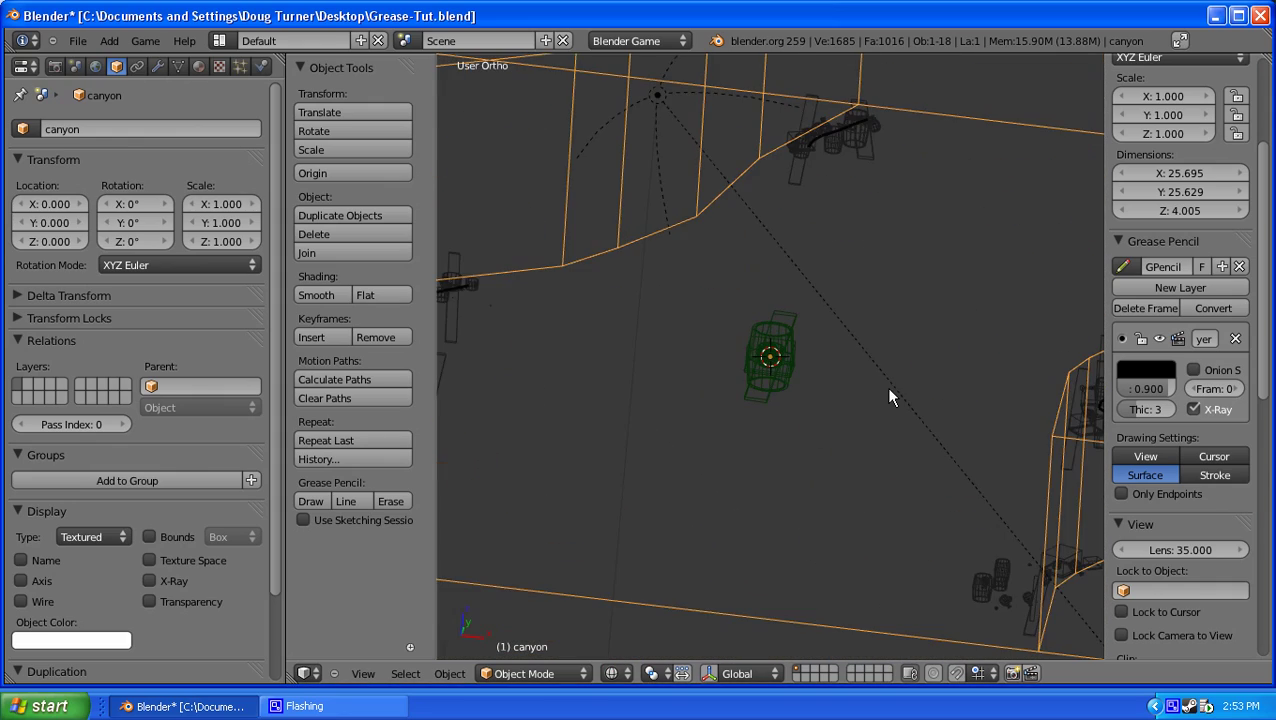
{"action": "mouse_move", "coordinate": [890, 397]}
{"action": "middle_mouse_down"}
{"action": "mouse_move", "coordinate": [860, 407]}
{"action": "mouse_move", "coordinate": [897, 421]}
{"action": "mouse_move", "coordinate": [980, 413]}
{"action": "middle_mouse_up"}
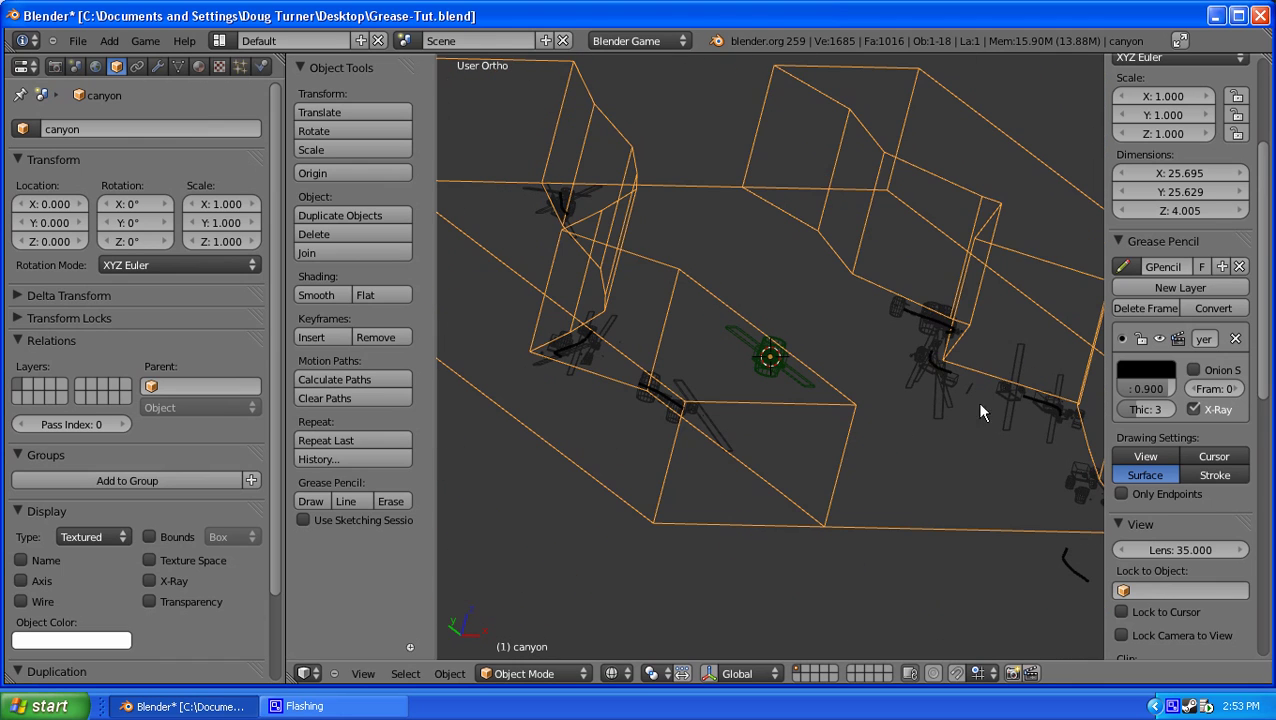
{"action": "middle_click_drag", "start_coordinate": [760, 318], "coordinate": [709, 328]}
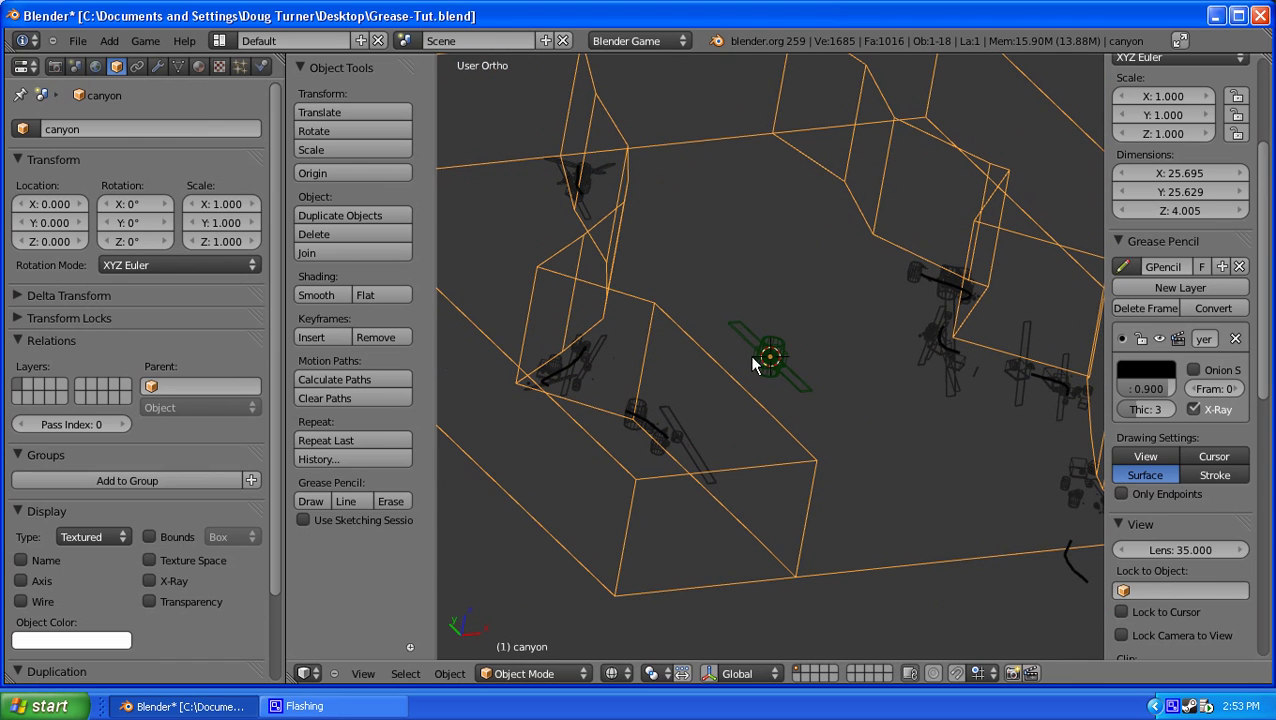
{"action": "scroll", "coordinate": [953, 378], "scroll_direction": "up", "scroll_amount": 2}
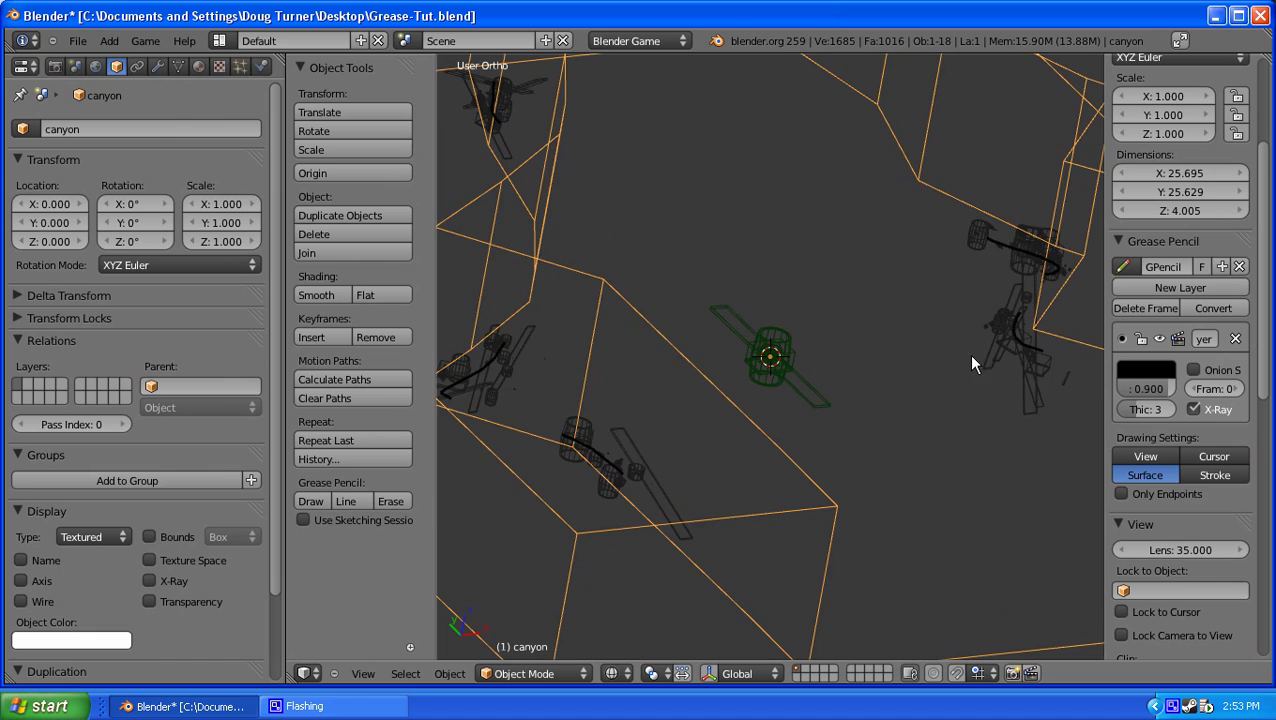
Select the centre barrel and try scaling and moving it, cancelling both
{"action": "right_click", "coordinate": [780, 357]}
{"action": "scroll", "coordinate": [801, 373], "scroll_direction": "up", "scroll_amount": 1}
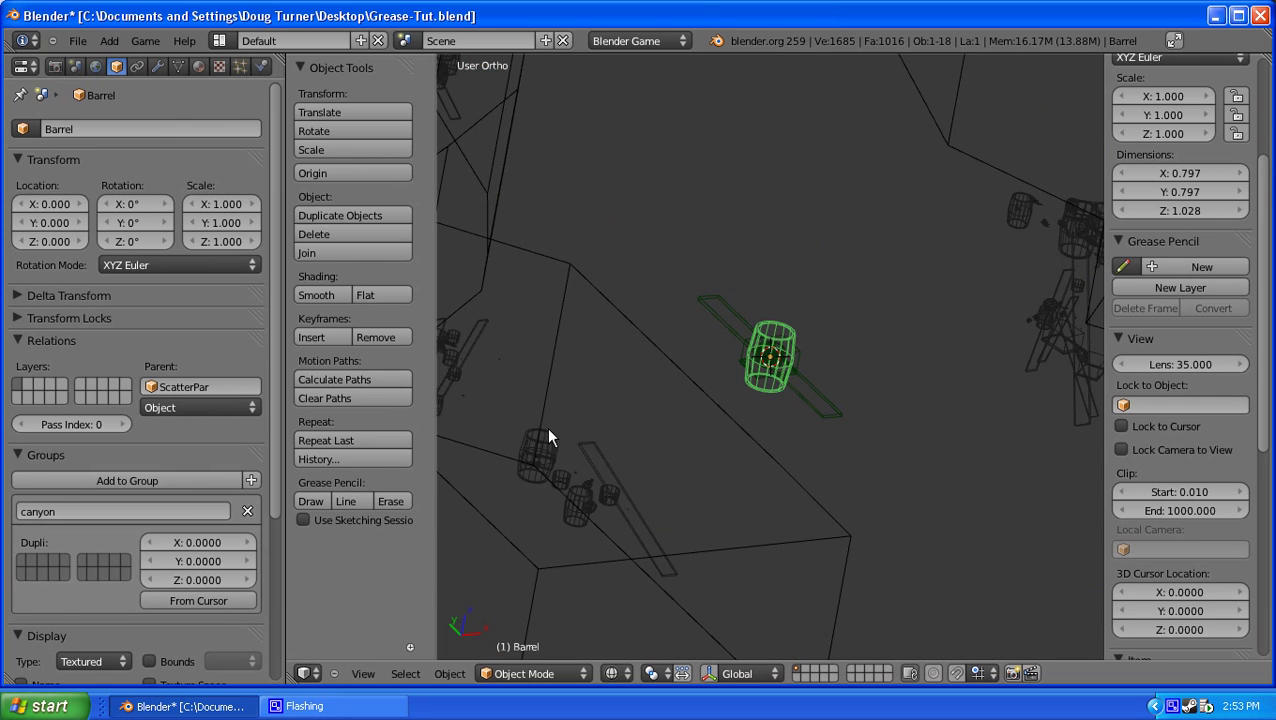
{"action": "key", "text": "s"}
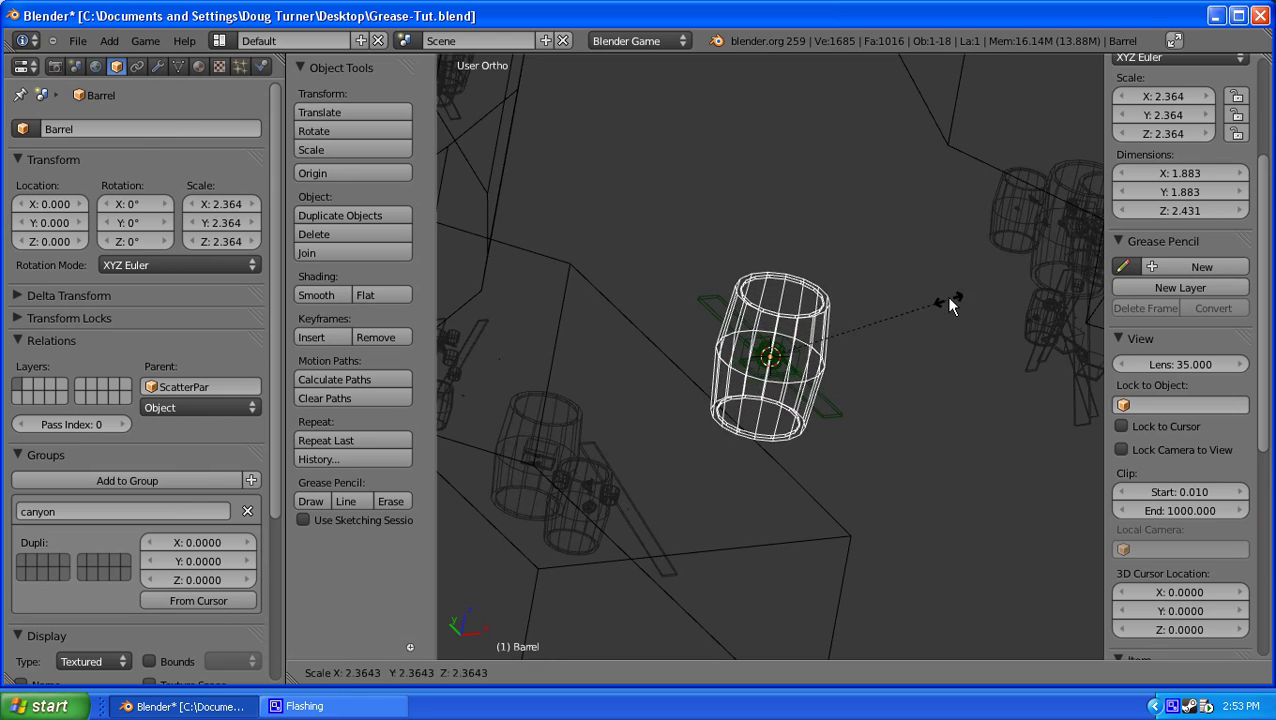
{"action": "right_click", "coordinate": [915, 339]}
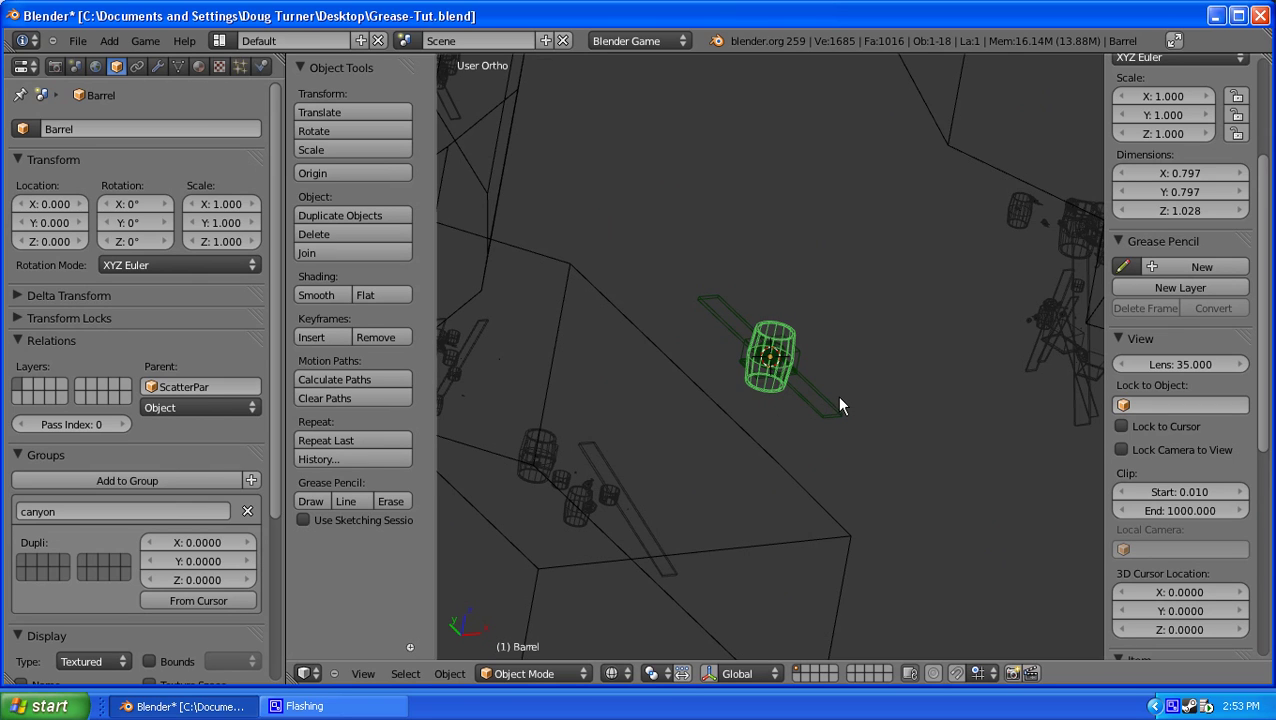
{"action": "key", "text": "g"}
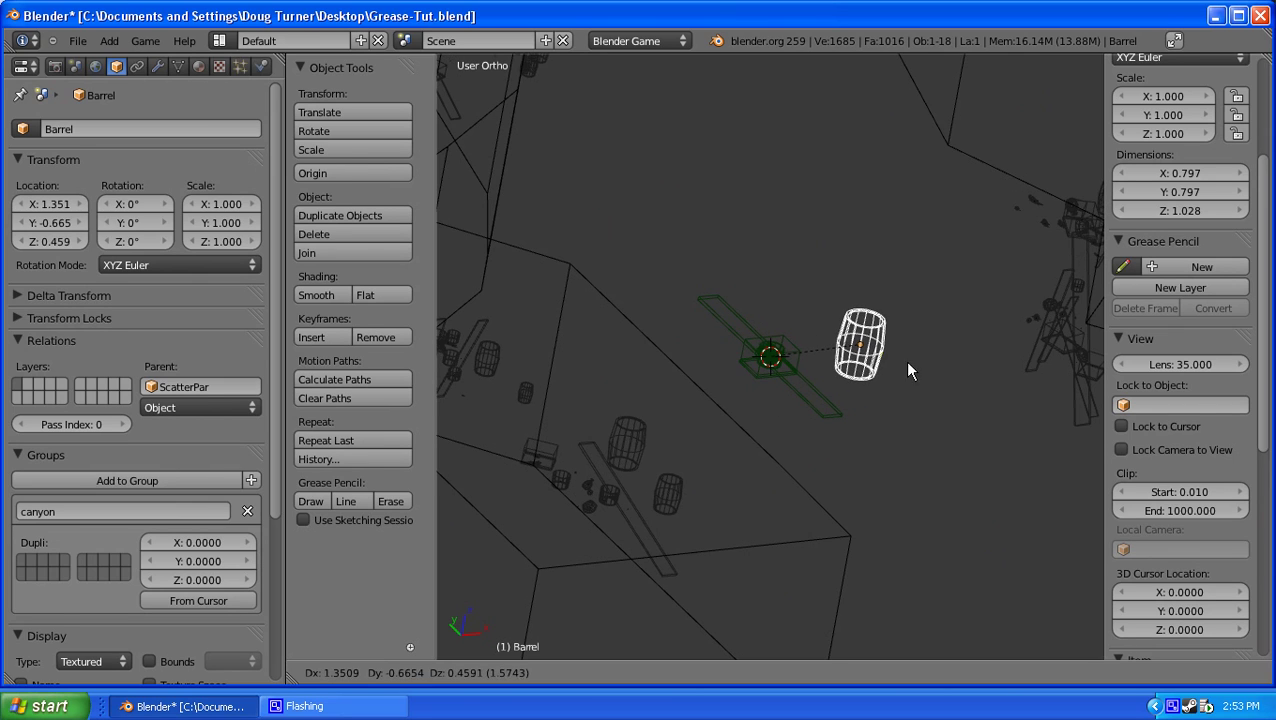
{"action": "right_click", "coordinate": [872, 376]}
In Edit Mode, move the barrel mesh along Y toward the plank's end, twice
{"action": "key", "text": "Tab"}
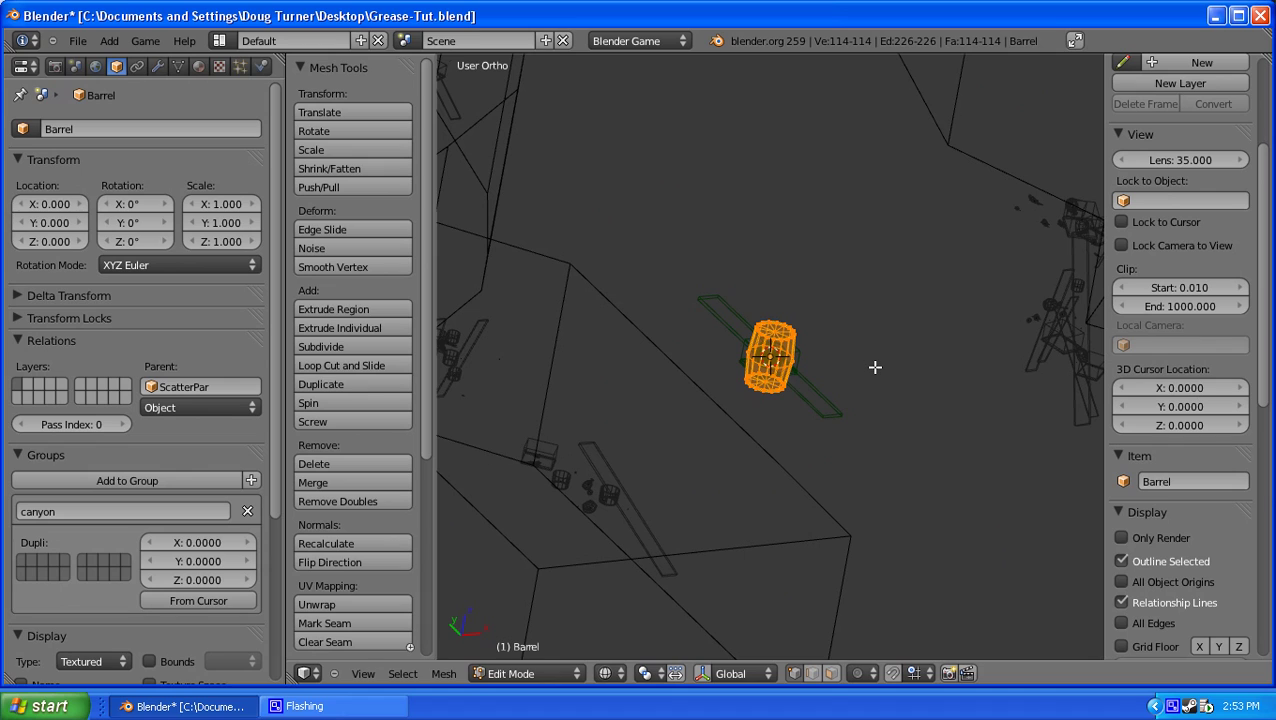
{"action": "key", "text": "g"}
{"action": "key", "text": "y"}
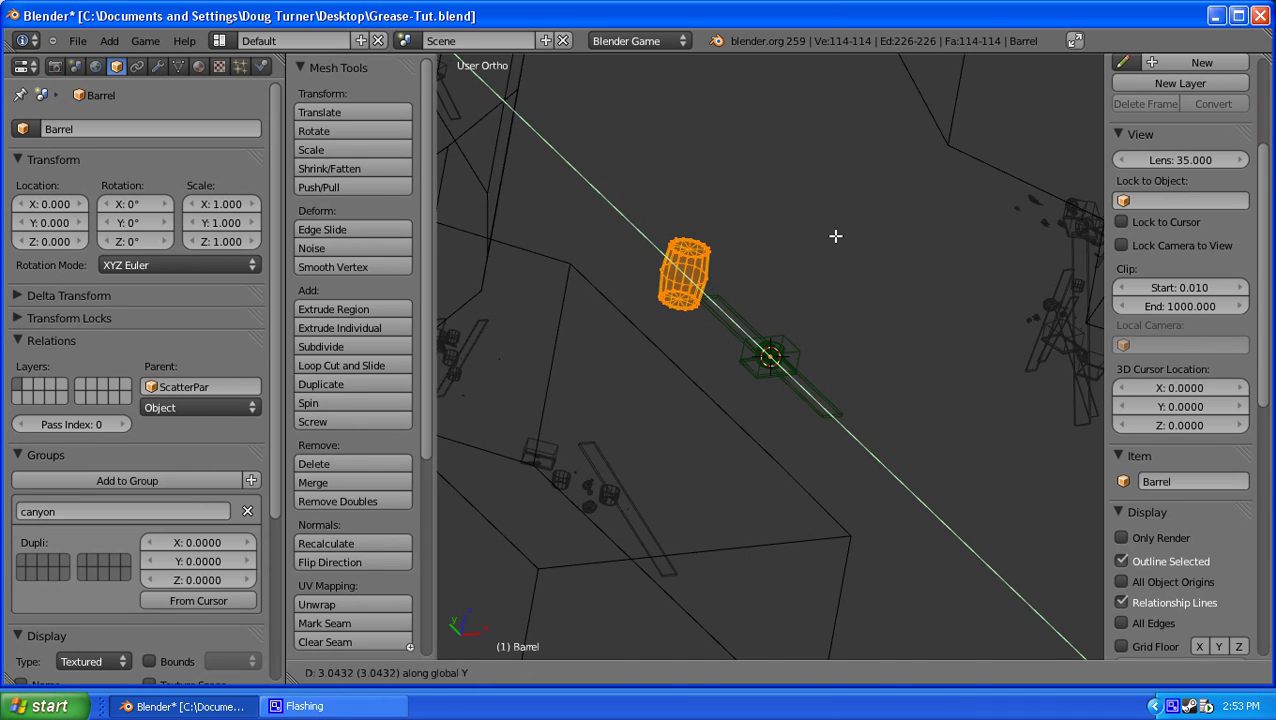
{"action": "left_click", "coordinate": [871, 287]}
{"action": "key", "text": "Tab"}
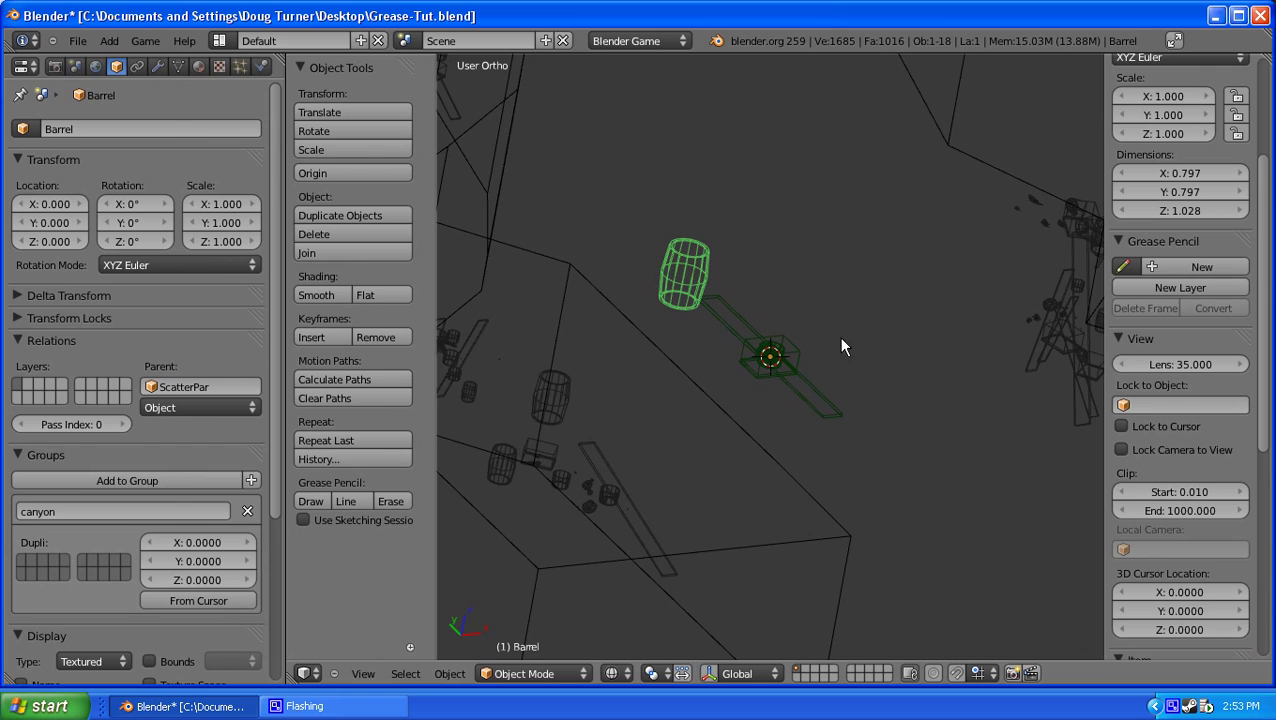
{"action": "key", "text": "Tab"}
{"action": "key", "text": "g"}
{"action": "key", "text": "y"}
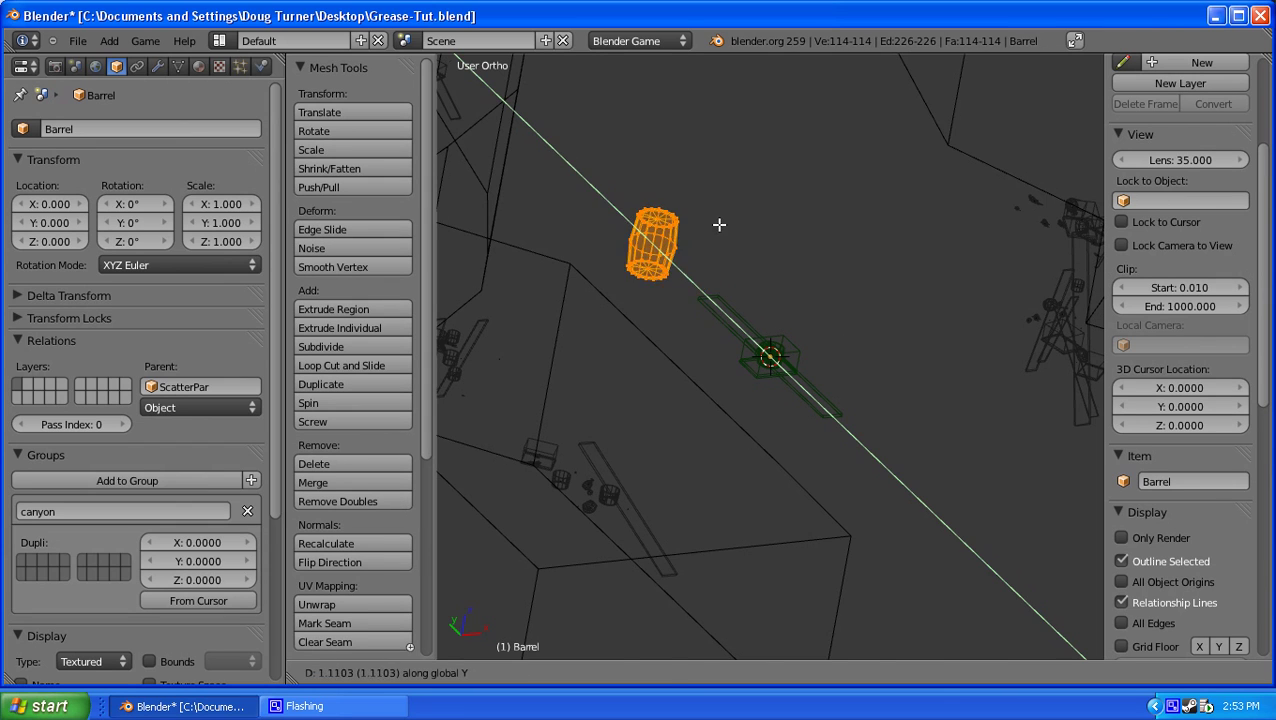
{"action": "left_click", "coordinate": [708, 223]}
{"action": "key", "text": "Tab"}
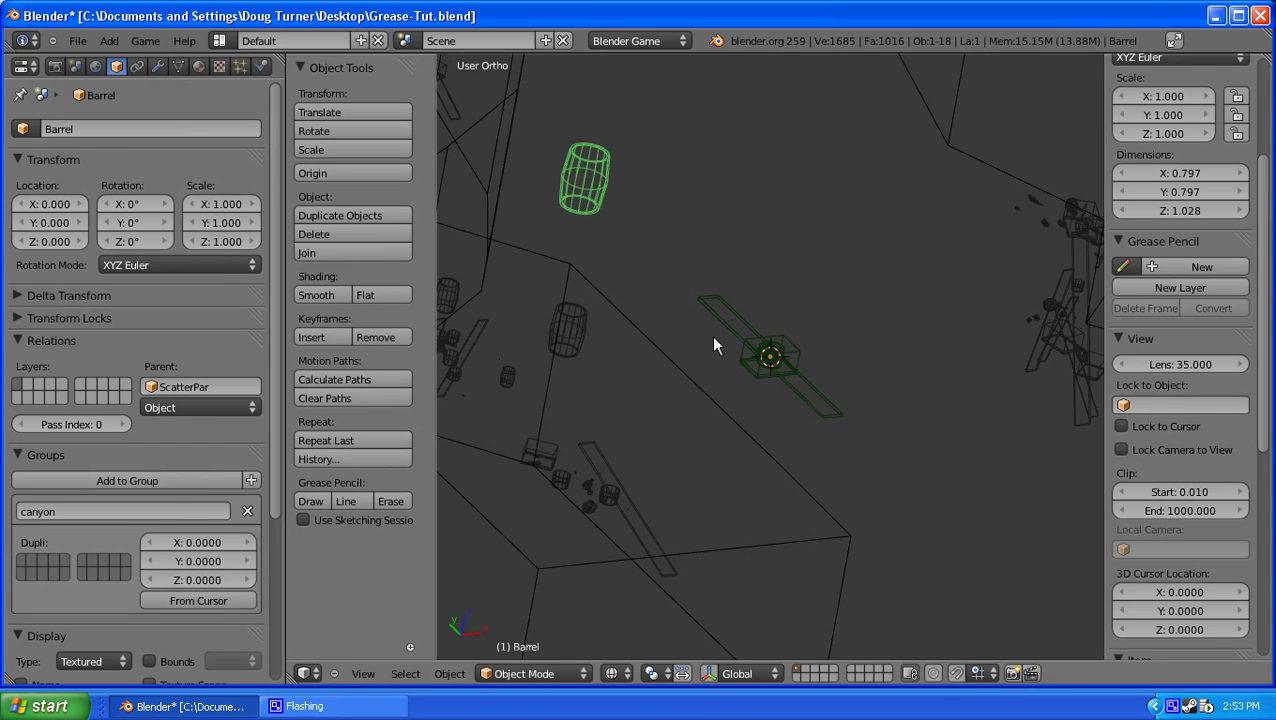
Nudge the barrel mesh back slightly along Y and return to Object Mode
{"action": "key", "text": "Tab"}
{"action": "key", "text": "g"}
{"action": "key", "text": "y"}
{"action": "left_click", "coordinate": [840, 384]}
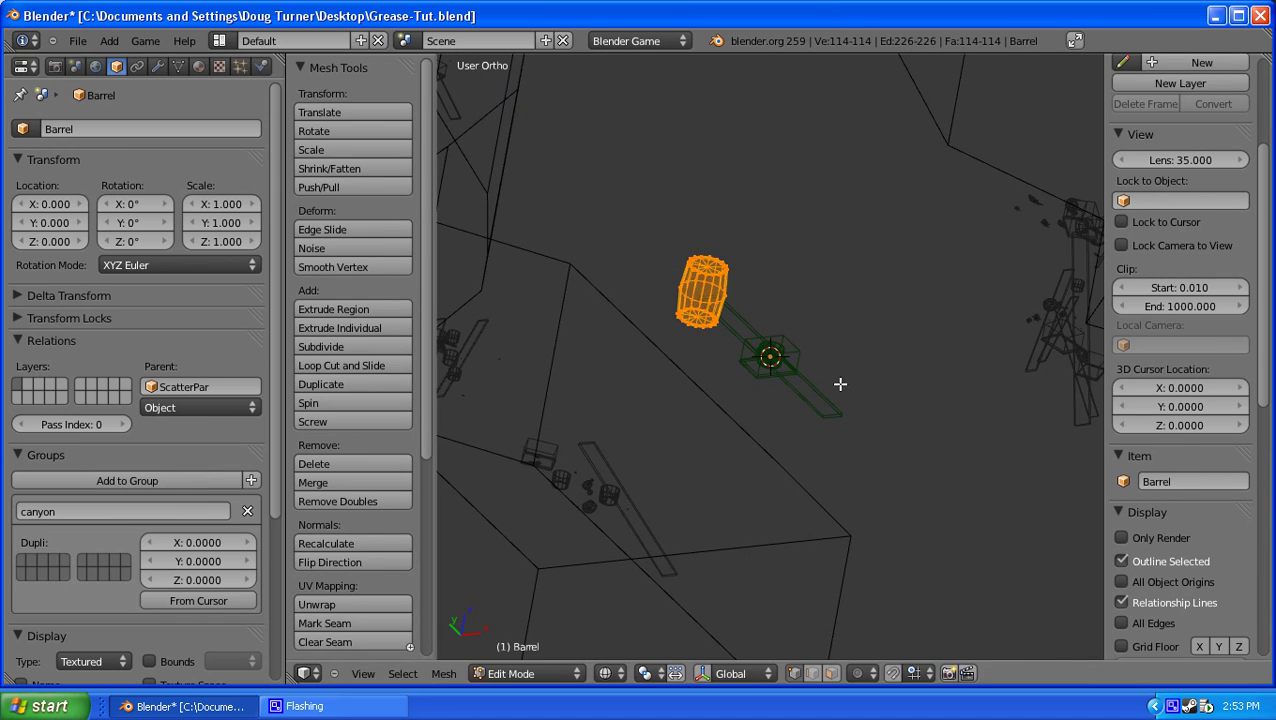
{"action": "key", "text": "Tab"}
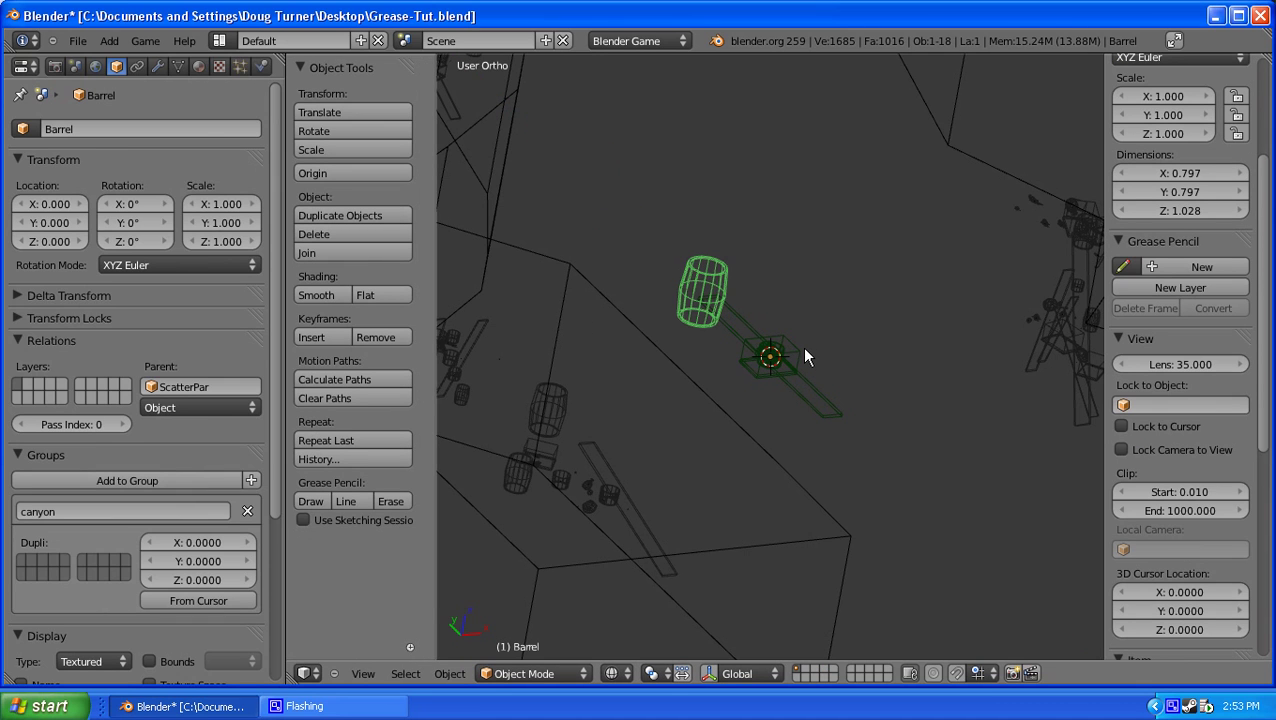
Orbit and zoom around the canyon, switching to textured shading
{"action": "mouse_move", "coordinate": [805, 355]}
{"action": "middle_mouse_down"}
{"action": "mouse_move", "coordinate": [690, 355]}
{"action": "mouse_move", "coordinate": [697, 432]}
{"action": "mouse_move", "coordinate": [672, 424]}
{"action": "mouse_move", "coordinate": [688, 397]}
{"action": "mouse_move", "coordinate": [644, 337]}
{"action": "mouse_move", "coordinate": [715, 324]}
{"action": "middle_mouse_up"}
{"action": "scroll", "coordinate": [672, 424], "scroll_direction": "up", "scroll_amount": 2}
{"action": "scroll", "coordinate": [715, 324], "scroll_direction": "down", "scroll_amount": 2}
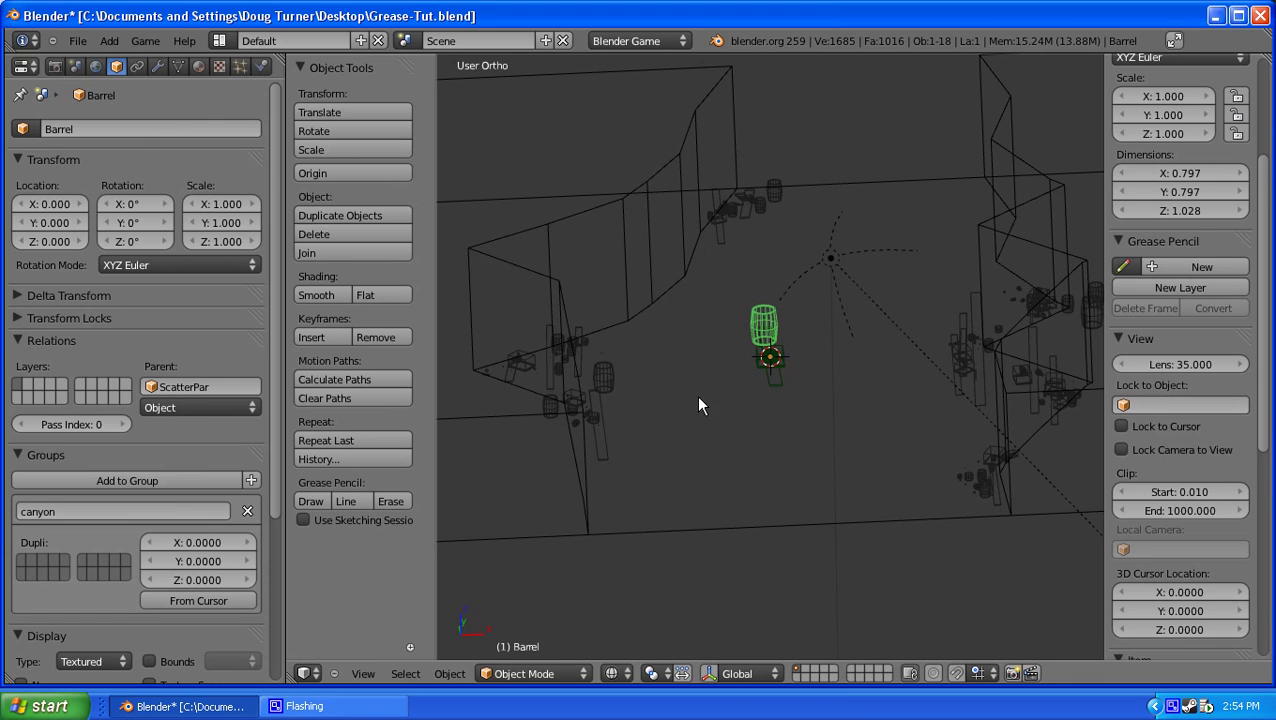
{"action": "key", "text": "z"}
{"action": "key", "text": "alt+z"}
{"action": "scroll", "coordinate": [705, 408], "scroll_direction": "up", "scroll_amount": 2}
{"action": "scroll", "coordinate": [700, 403], "scroll_direction": "up", "scroll_amount": 2}
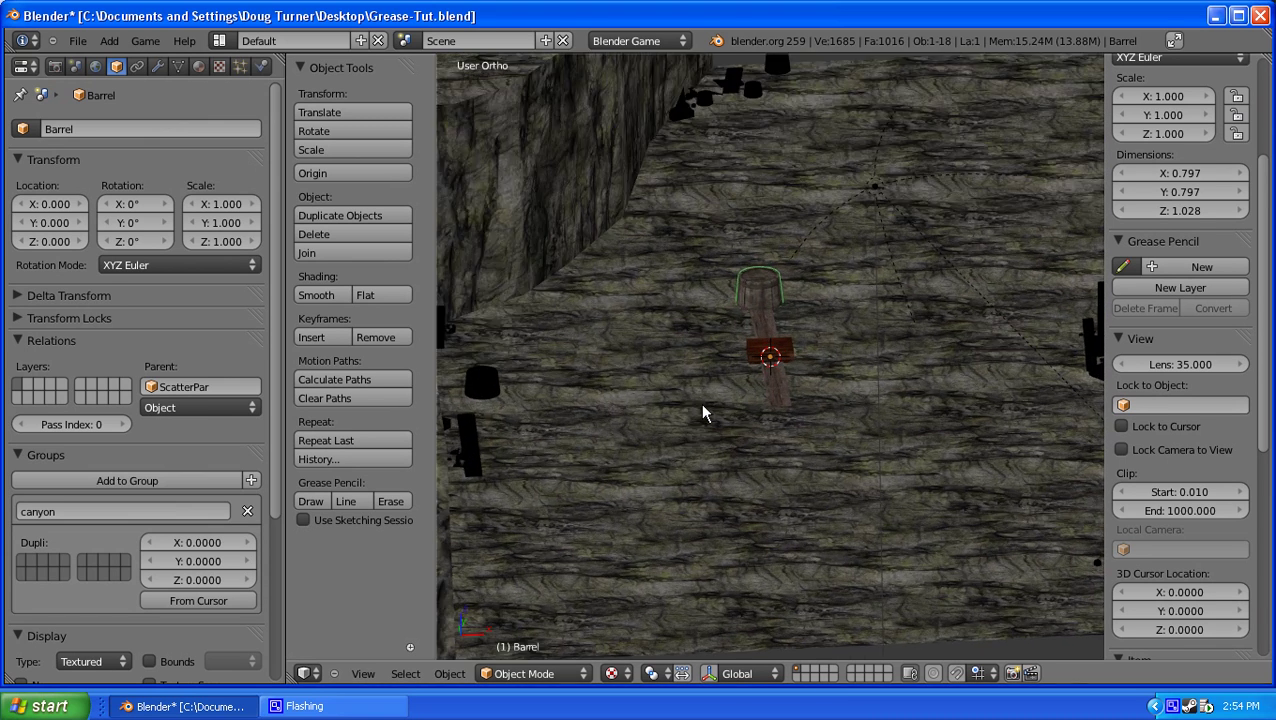
Switch to a front perspective view and swing down to the barrel, plank and crate
{"action": "key", "text": "KP_2"}
{"action": "key", "text": "KP_2"}
{"action": "key", "text": "KP_5"}
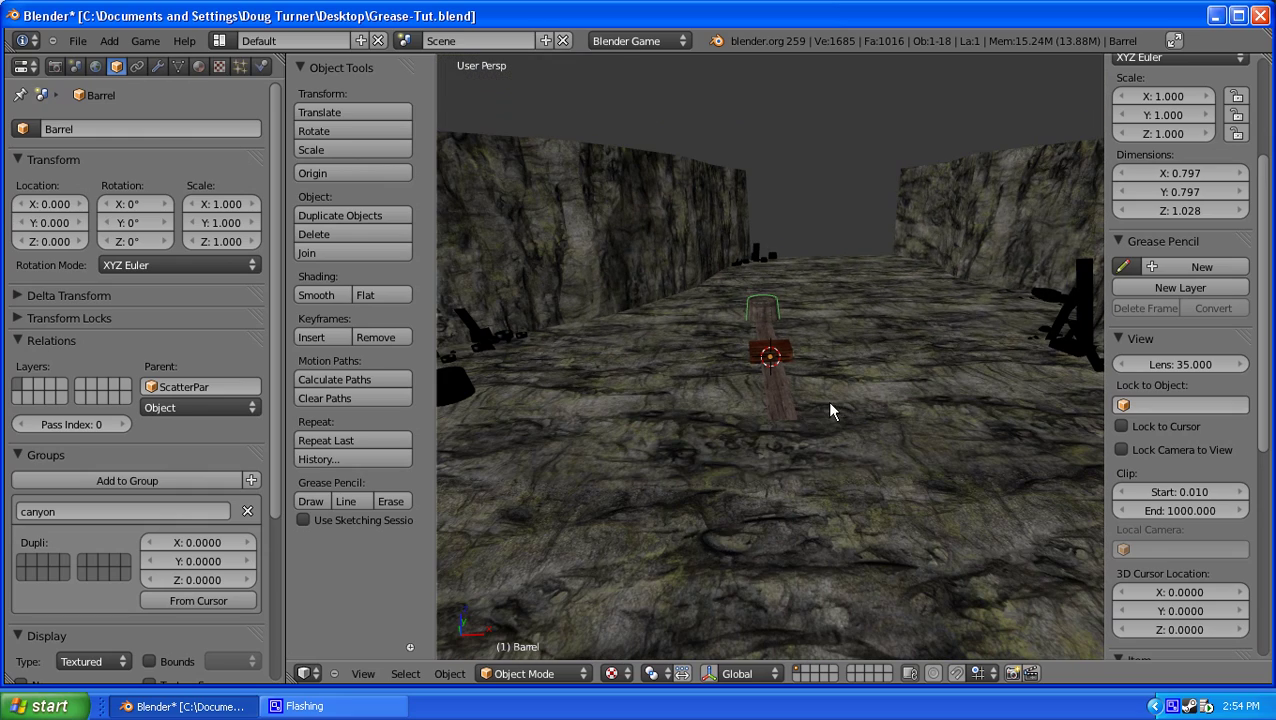
{"action": "middle_click_drag", "start_coordinate": [735, 438], "coordinate": [911, 466]}
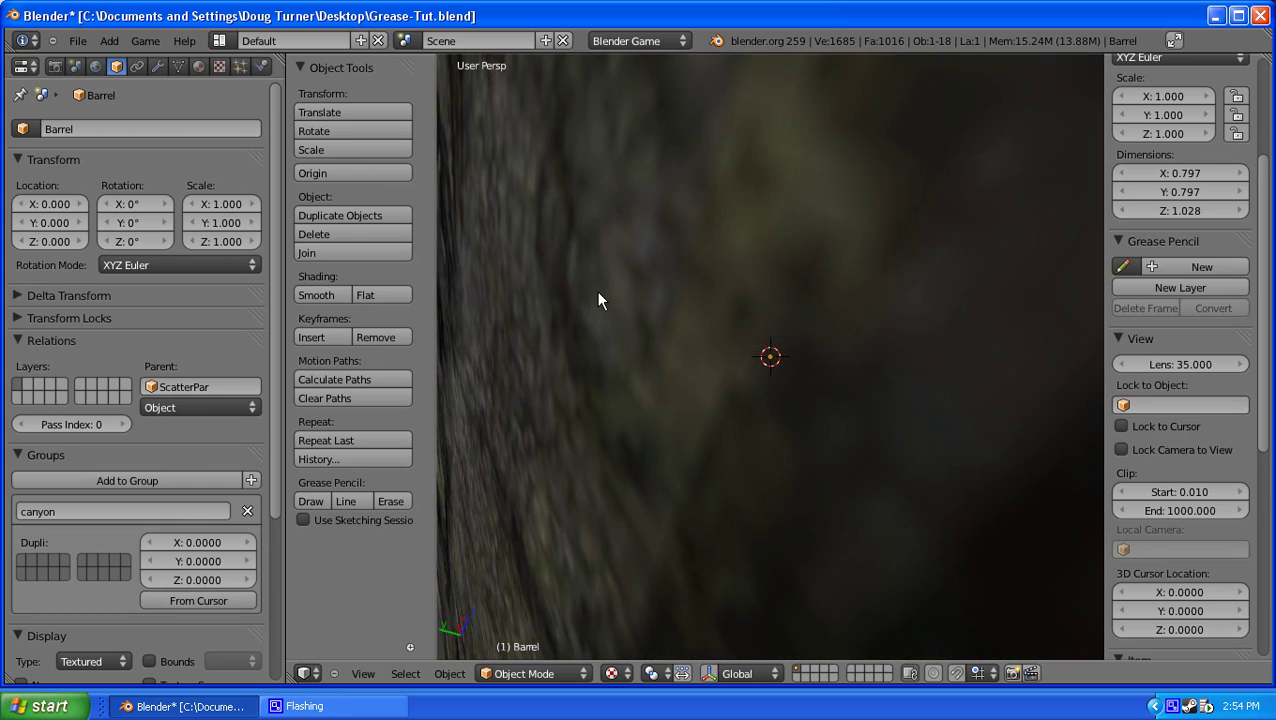
{"action": "mouse_move", "coordinate": [598, 300]}
{"action": "middle_mouse_down"}
{"action": "mouse_move", "coordinate": [583, 368]}
{"action": "mouse_move", "coordinate": [620, 378]}
{"action": "middle_mouse_up"}
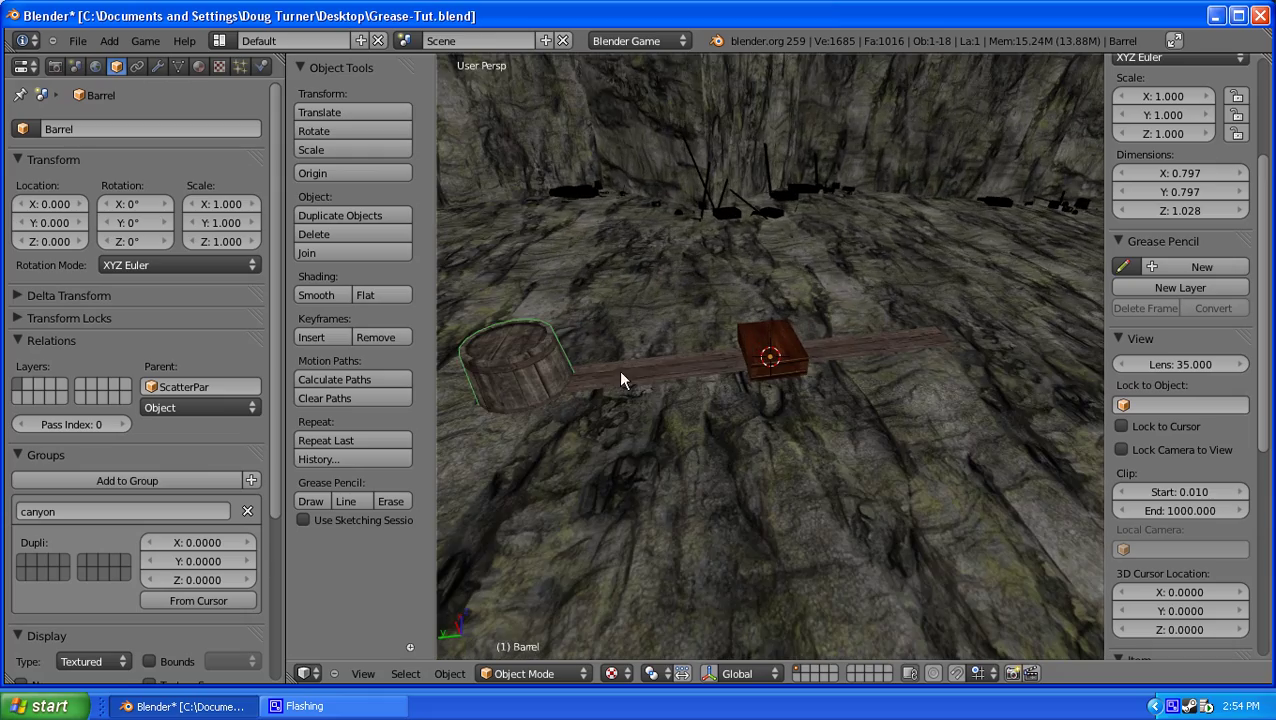